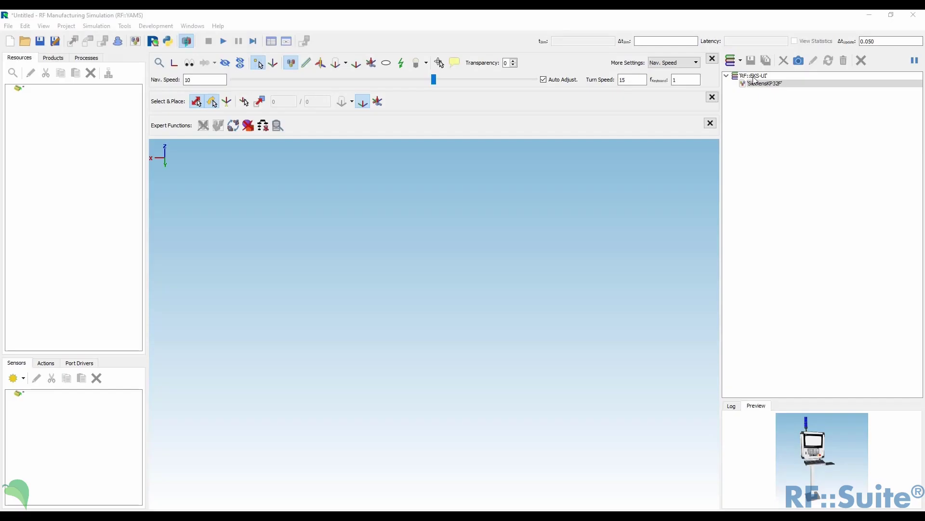
Place the 'SiemensKP32F' panel from the RF::EKS-UI library in the scene and expand its 'pushable' group in the resources.
click(762, 90)
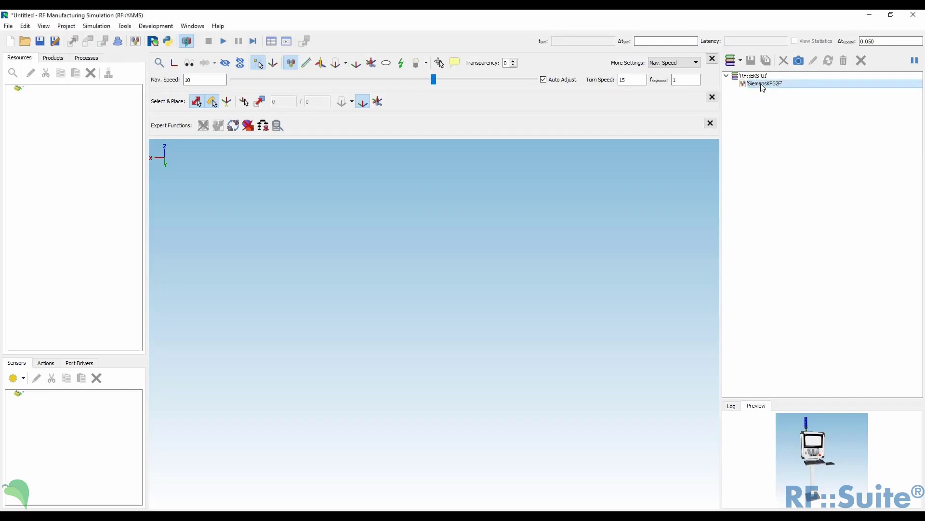
drag(763, 88, 466, 300)
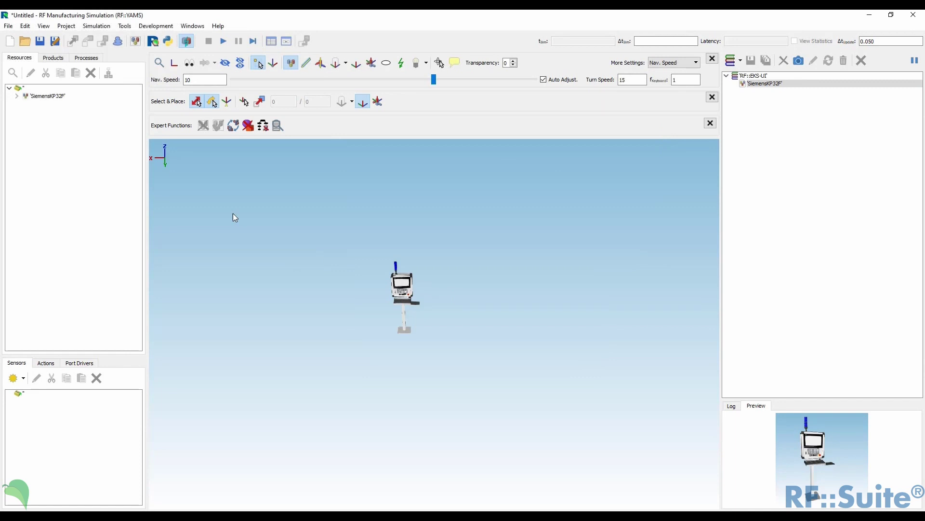
click(17, 96)
click(24, 103)
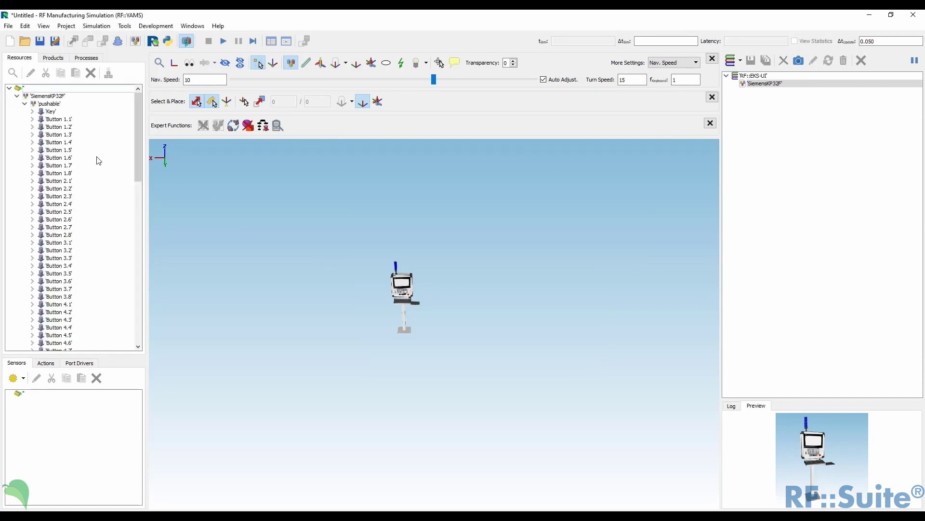
Open the 'Button 1.1' action script of the 'pushable' group for editing.
scroll(97, 234, down, 11)
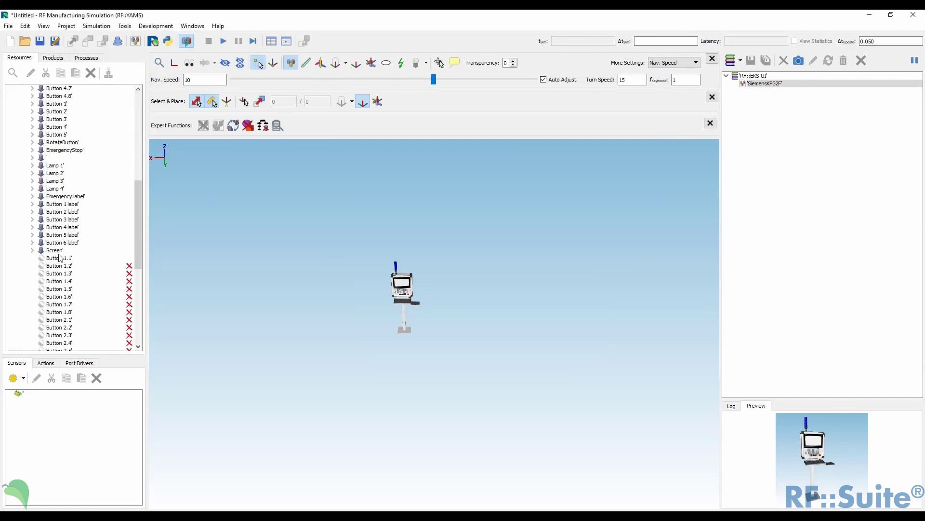
click(60, 258)
right_click(61, 260)
click(96, 275)
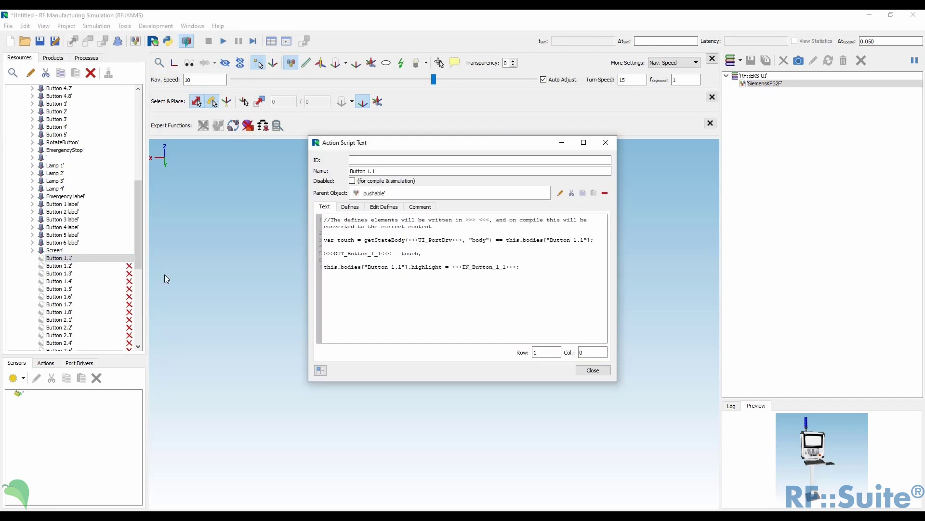
Examine the Button 1.1 script's defines OUT_Button_1_1, IN_Button_1_1 and UI_PortDrv, including their settings and comments.
click(350, 207)
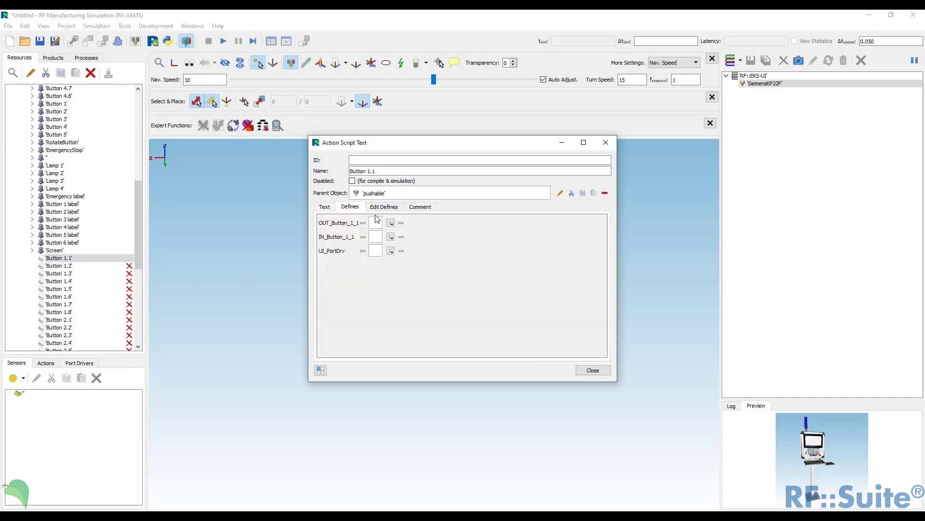
click(394, 212)
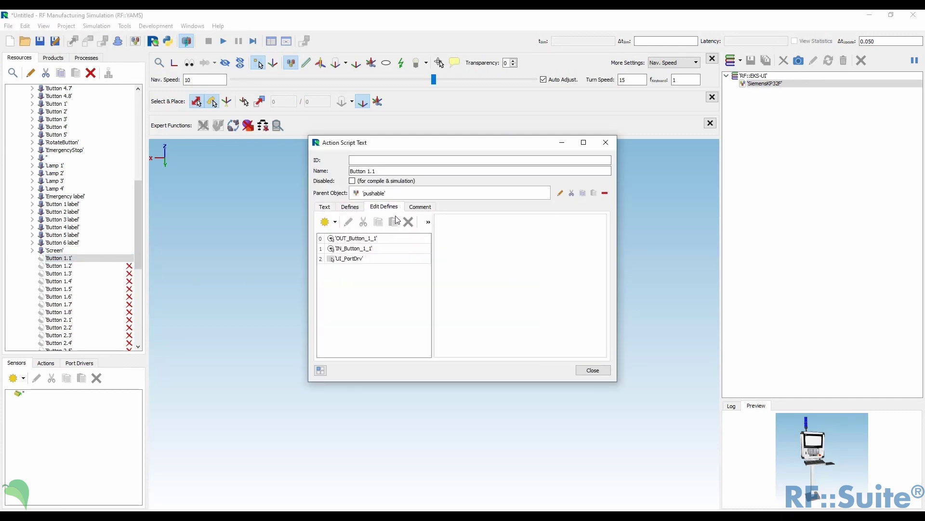
click(378, 241)
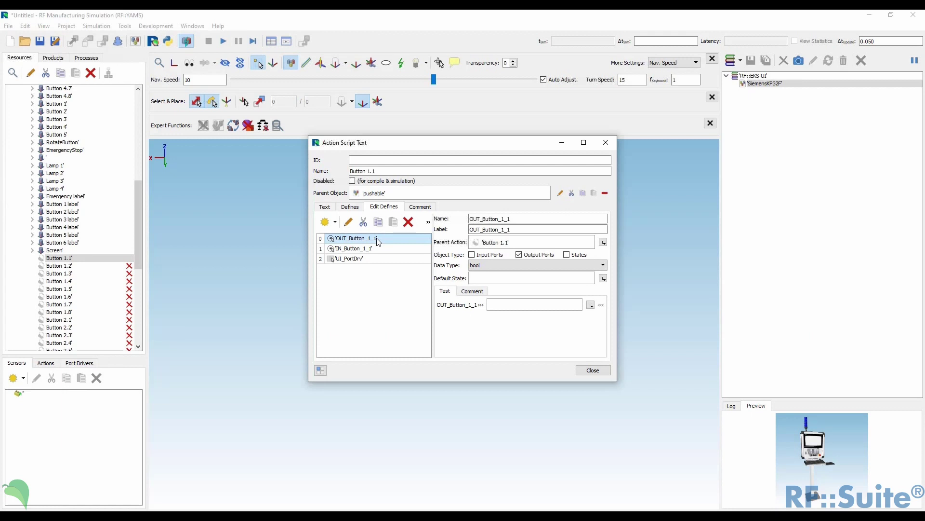
click(462, 292)
click(394, 249)
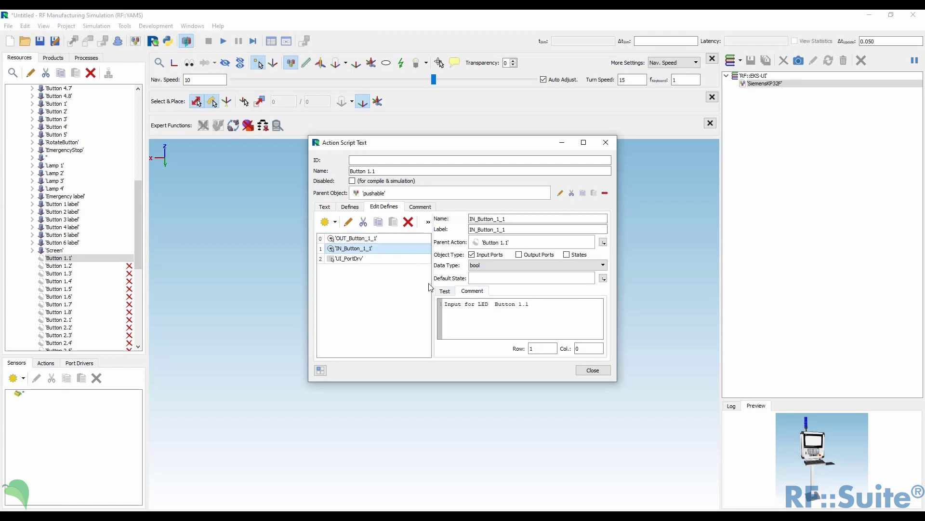
click(391, 259)
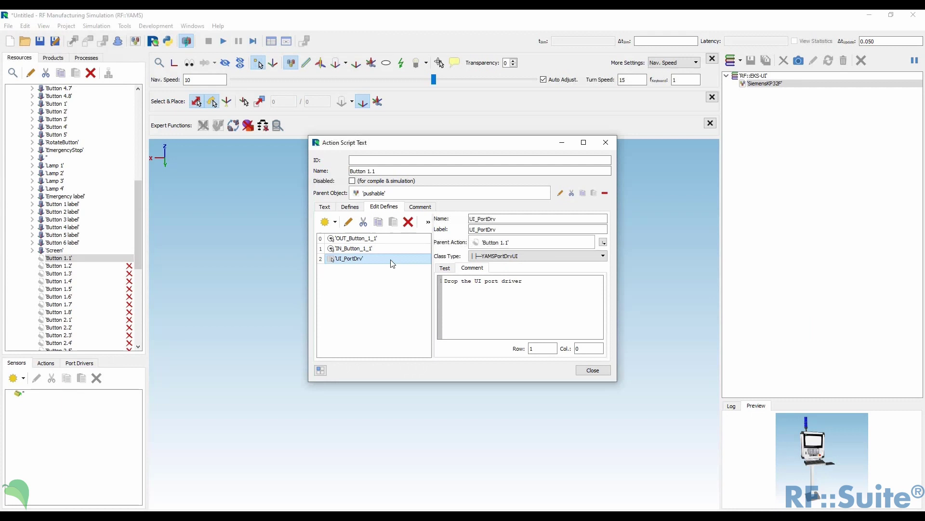
click(351, 207)
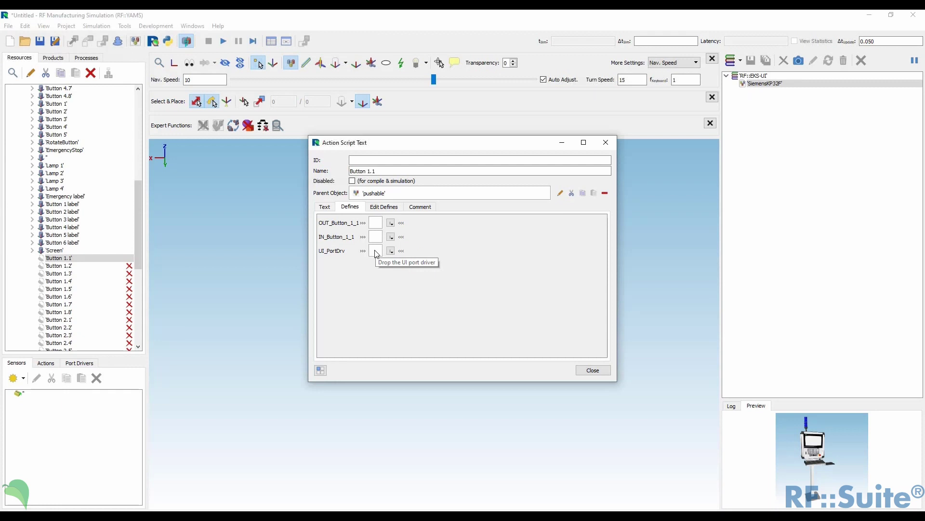
Examine where the UI_PortDrv, OUT_Button_1_1 and IN_Button_1_1 defines are used in the Button 1.1 script text.
click(326, 209)
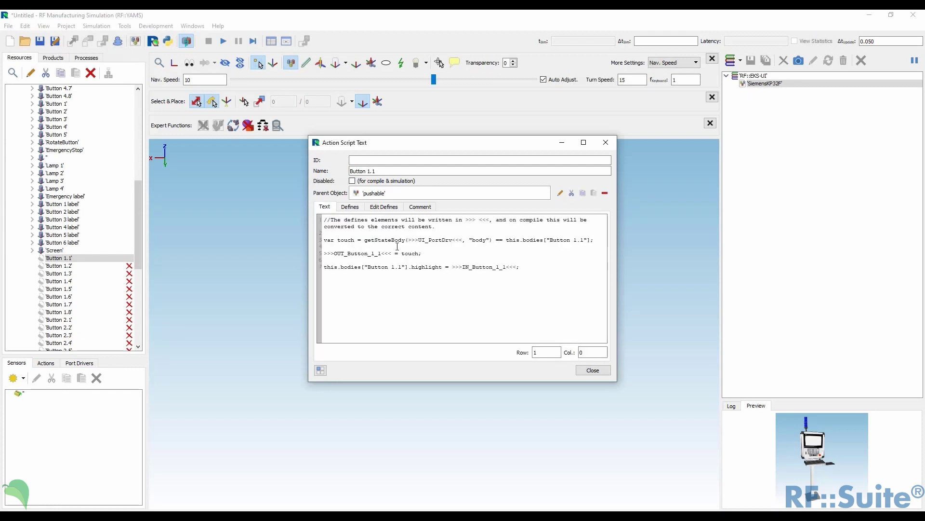
drag(409, 242, 459, 242)
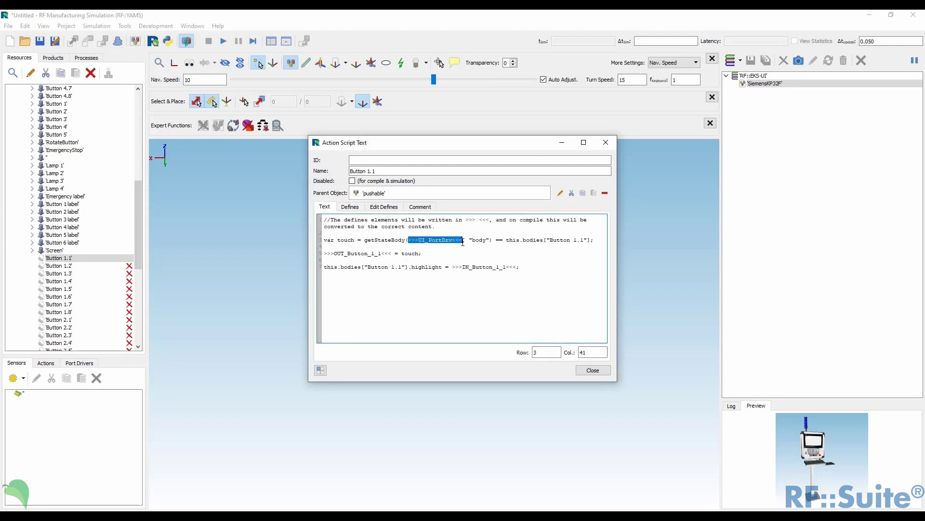
click(387, 253)
drag(380, 253, 328, 251)
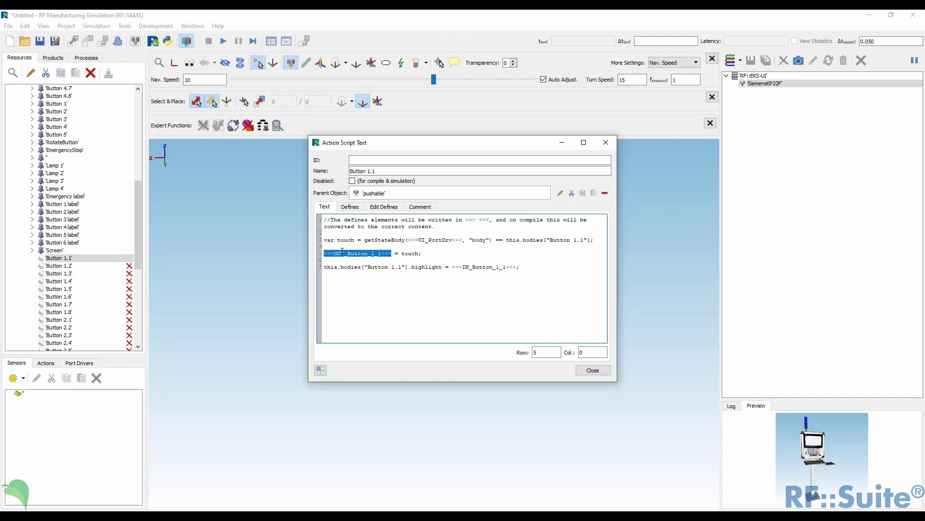
drag(452, 266, 517, 266)
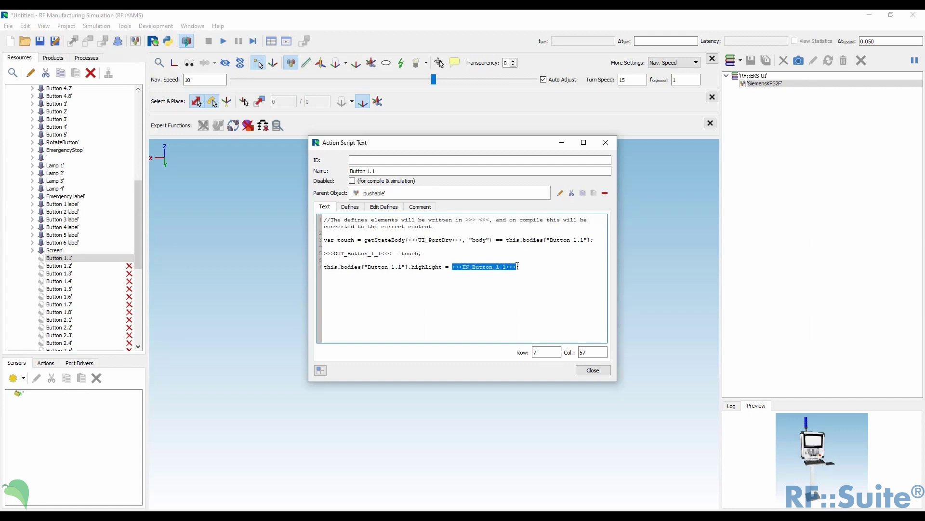
Create an RF shared memory port driver and add a bool input port 'In_1' with address XE 0.0.
click(350, 207)
click(79, 363)
right_click(26, 393)
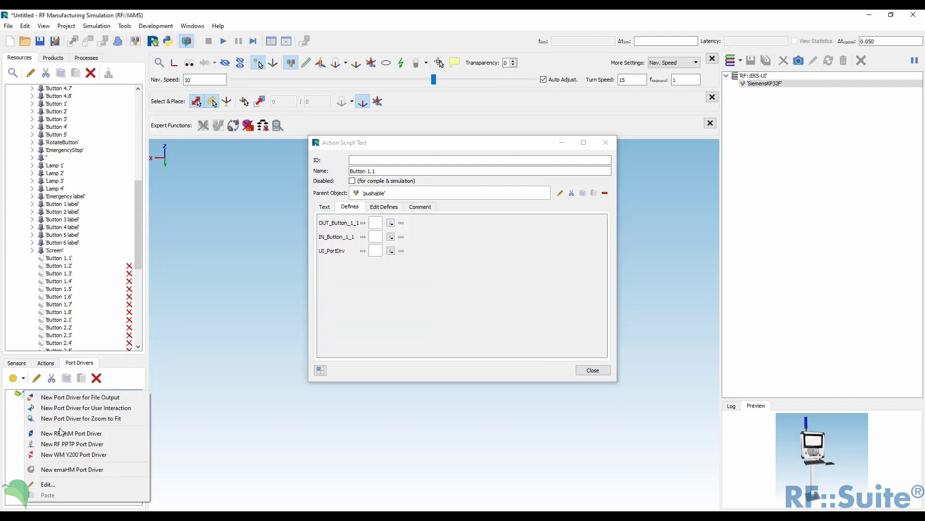
click(61, 432)
click(325, 227)
double_click(393, 257)
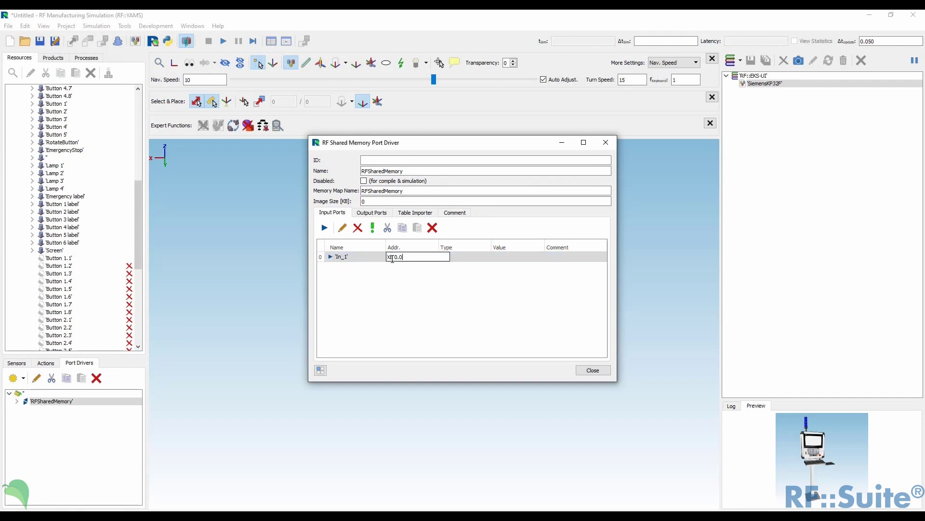
double_click(443, 256)
Add a bool output port named 'OUT_1' with address XA 0.1 to the shared memory port driver.
click(370, 213)
click(325, 228)
double_click(340, 256)
text(OUT_1)
double_click(402, 257)
text(XA 0.1)
key(Return)
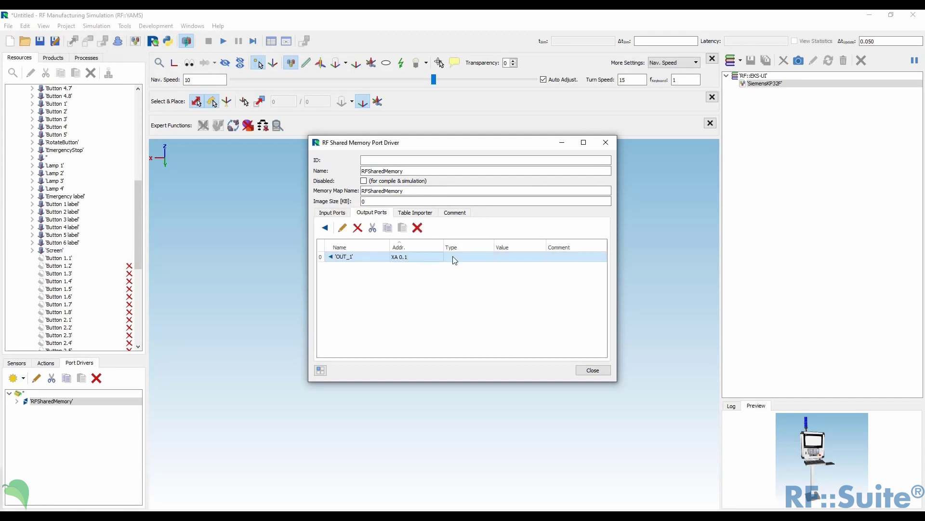
double_click(453, 260)
Create a port driver for user interaction and name it 'UI'.
right_click(30, 393)
click(68, 444)
click(367, 172)
text(UI)
click(607, 143)
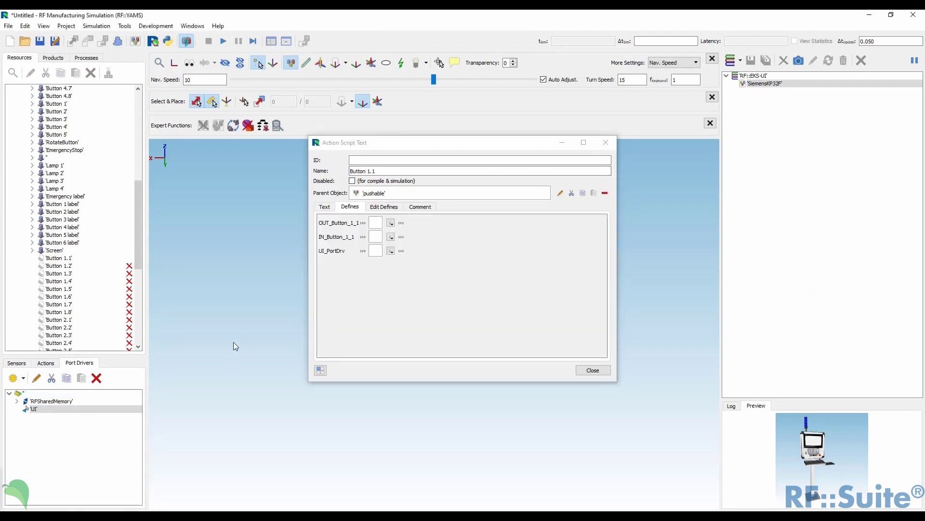
Assign OUT_1 to OUT_Button_1_1, In_1 to IN_Button_1_1 and the UI driver to UI_PortDrv in the Button 1.1 defines.
click(18, 401)
drag(43, 408, 388, 224)
click(35, 424)
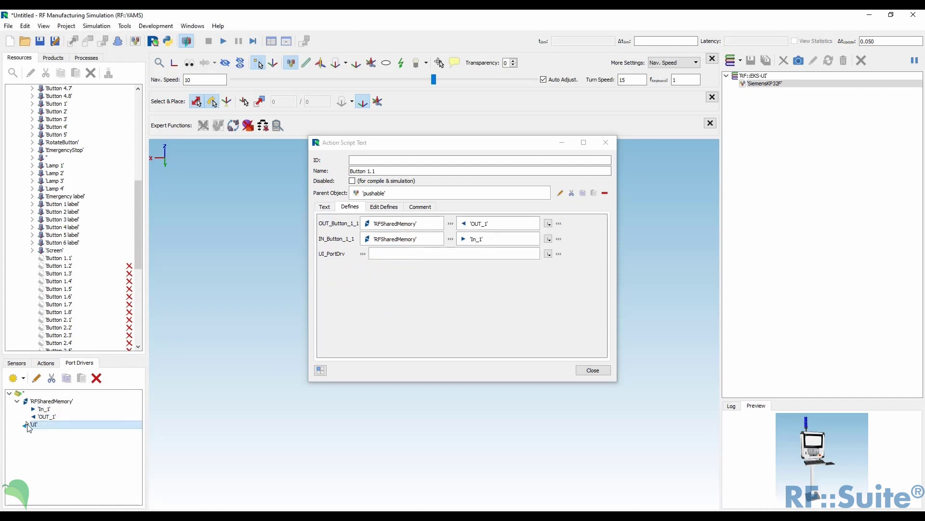
drag(249, 387, 411, 258)
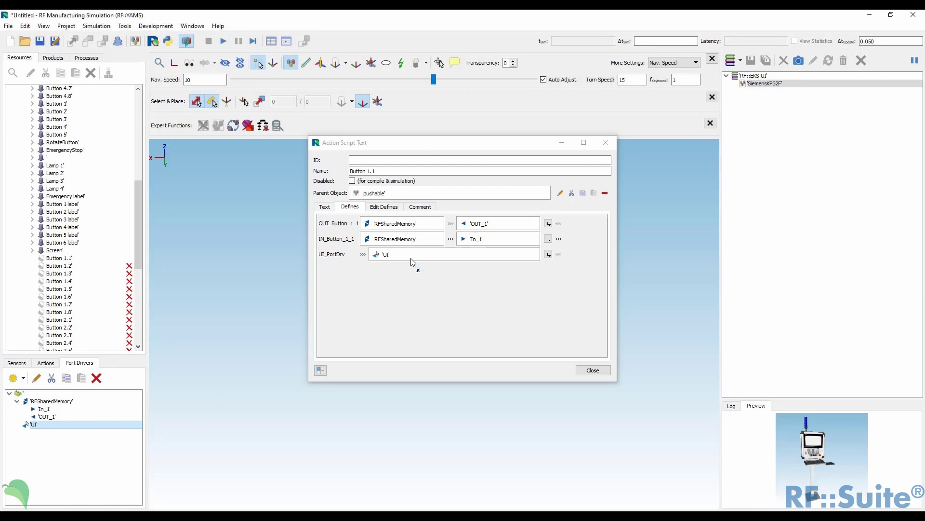
Start the simulation and add the shared memory ports OUT_1 and In_1 to the watch list.
drag(447, 143, 707, 127)
click(224, 41)
click(270, 41)
drag(410, 142, 629, 156)
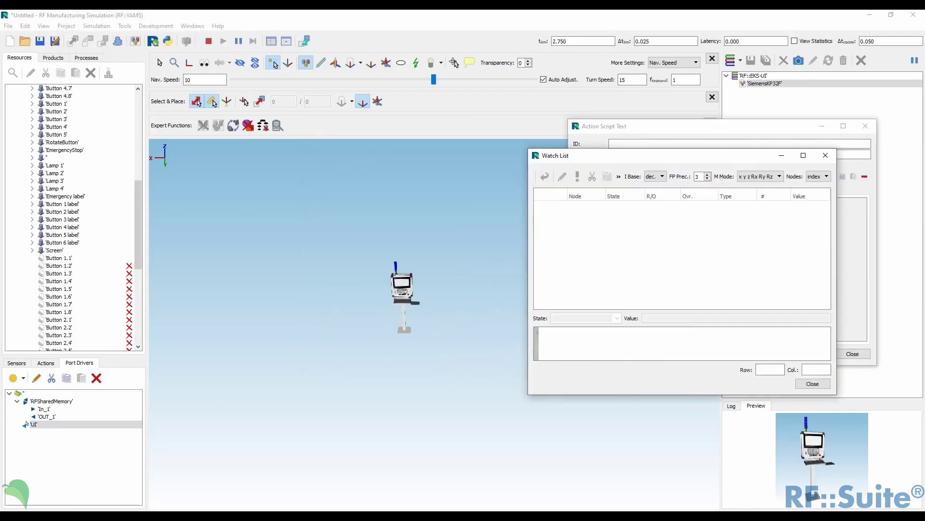
click(47, 416)
ctrl+drag(47, 408, 626, 241)
Push the first button in the first row of the panel's keypad in interaction mode.
middle_drag(378, 345, 418, 448)
scroll(405, 362, up, 8)
click(159, 64)
click(339, 265)
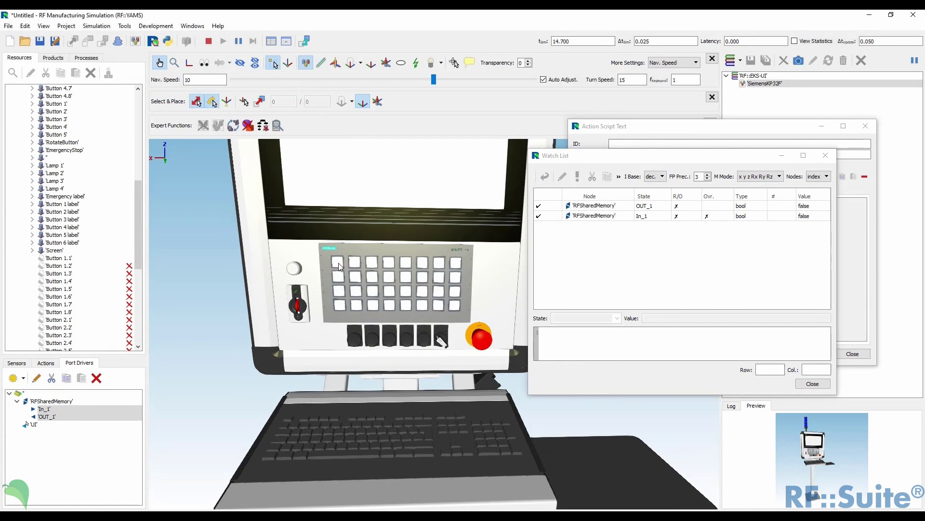
Override the In_1 port in the watch list and set its value to true.
double_click(801, 216)
click(710, 216)
double_click(799, 216)
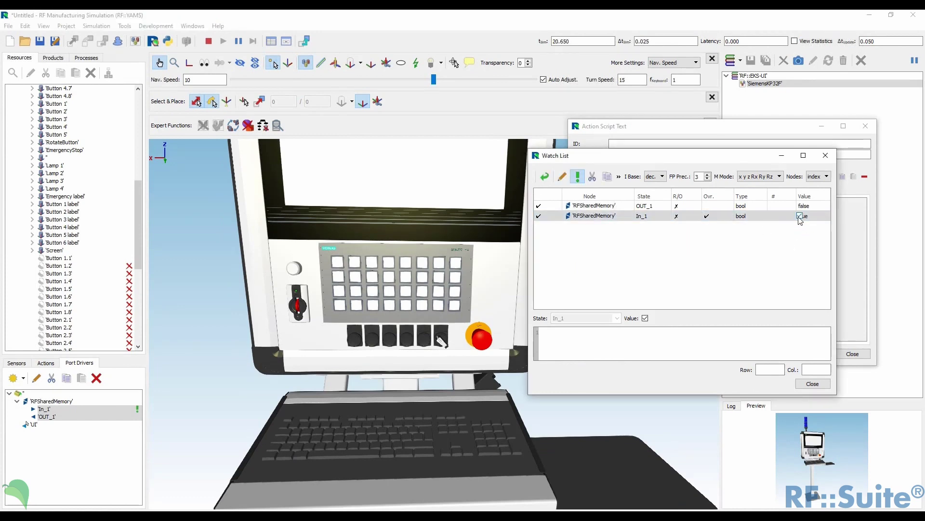
click(222, 42)
click(462, 286)
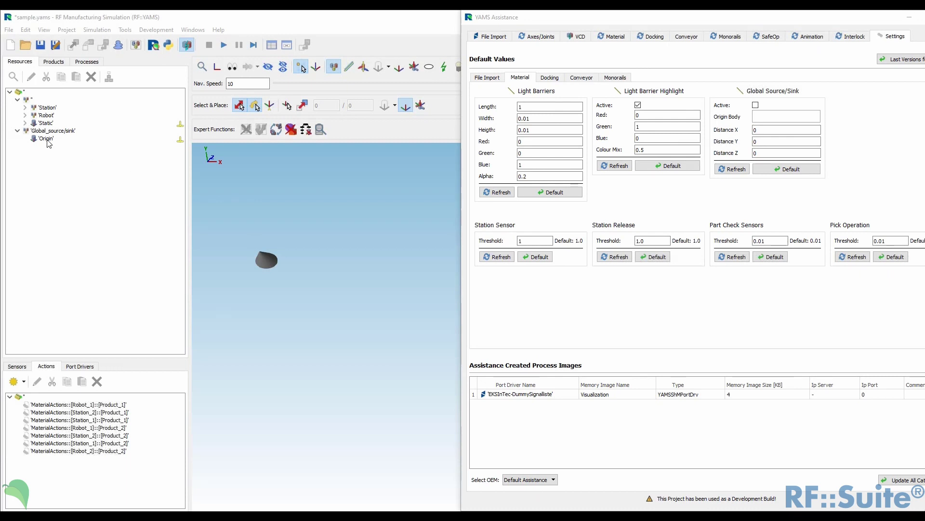
Activate the default Global Source/Sink with 'Origin' as its origin body and set Distance X to 2.
mouse_move(48, 139)
mouse_down()
mouse_move(271, 316)
mouse_move(269, 340)
mouse_move(321, 343)
mouse_move(316, 369)
mouse_move(317, 360)
mouse_up()
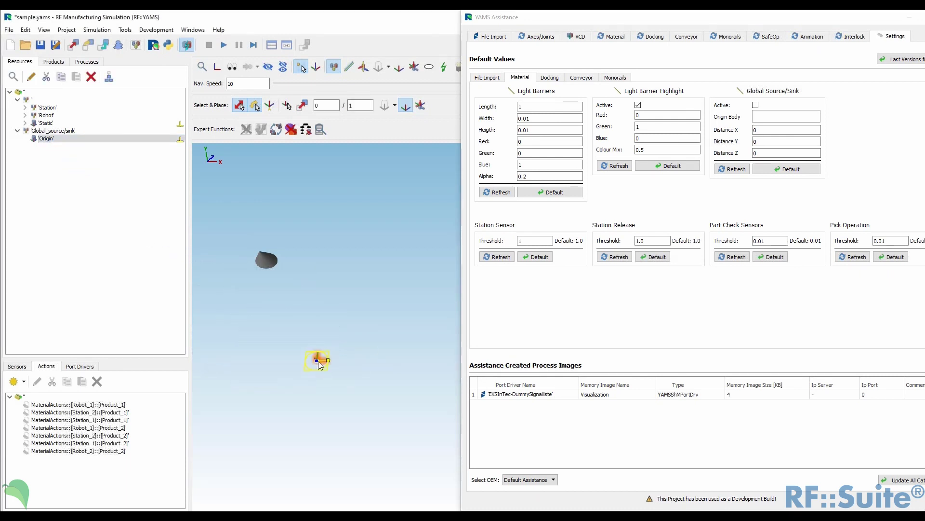
drag(47, 139, 774, 117)
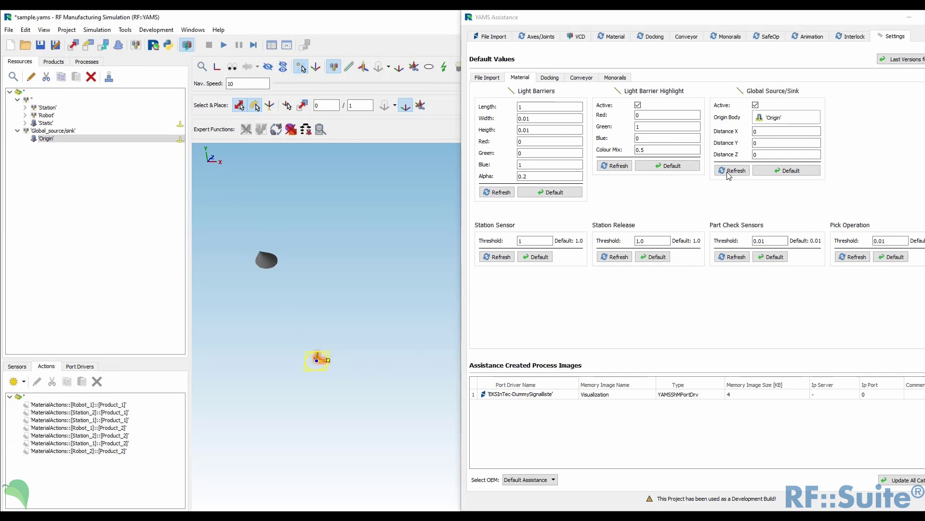
double_click(773, 130)
text(2)
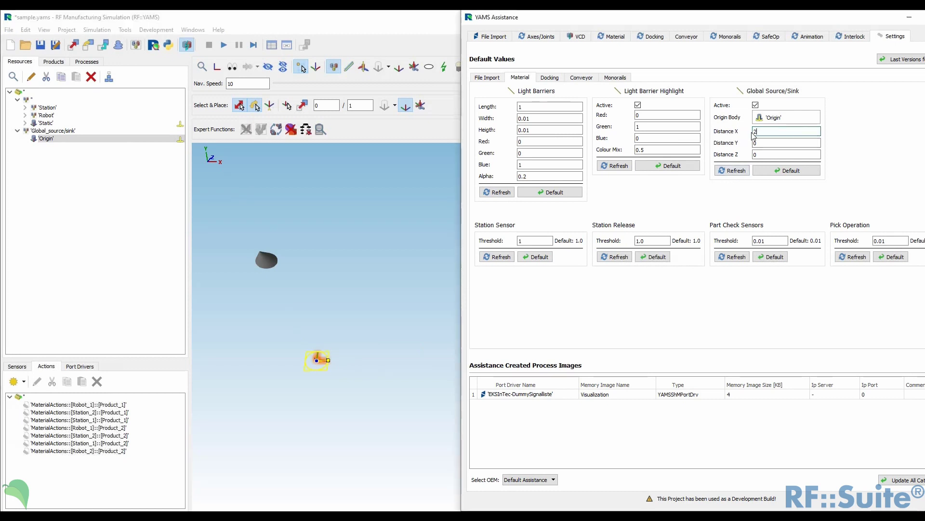
Enable the global source for Product_1 and Product_2 in the material parts list.
click(611, 39)
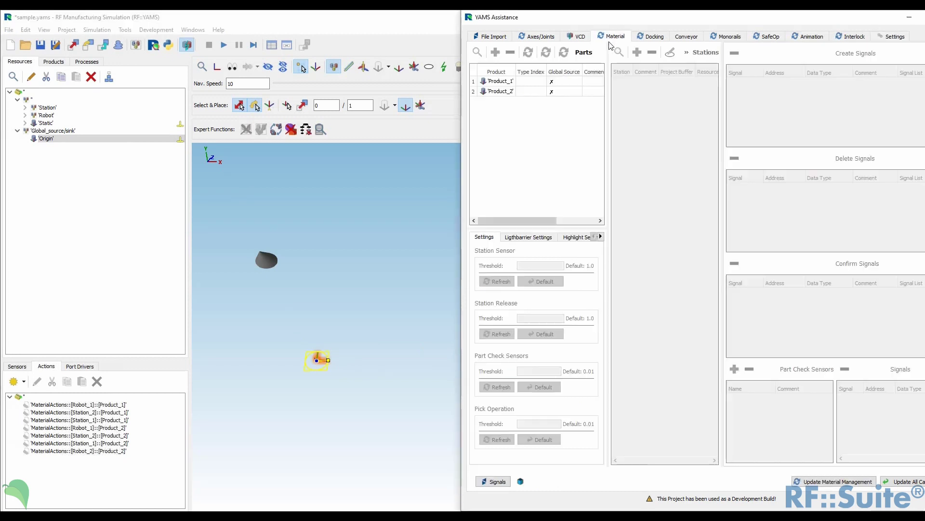
click(552, 81)
click(553, 92)
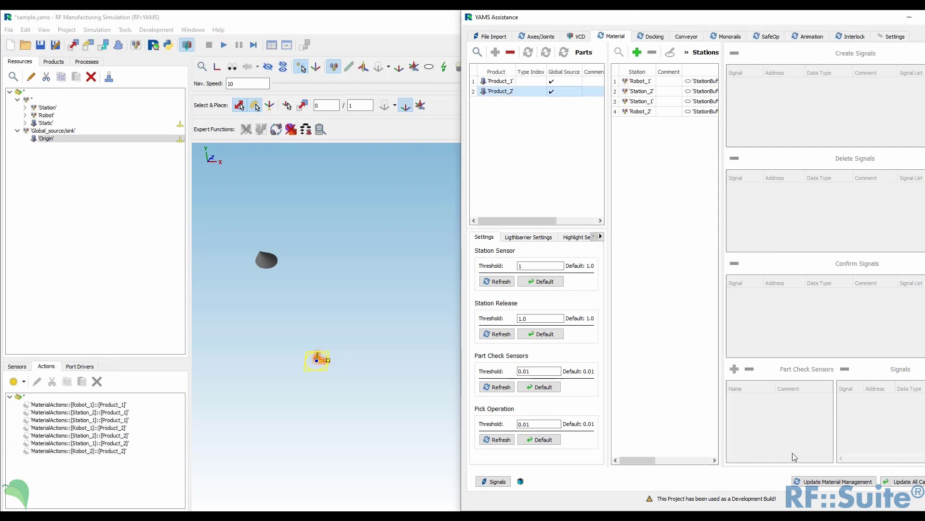
Update the material management and start the simulation.
click(824, 481)
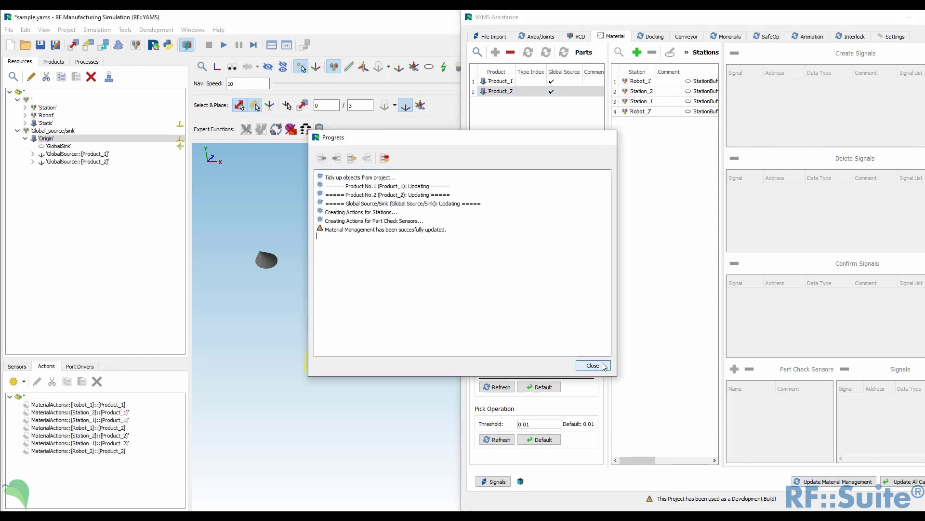
click(593, 365)
click(223, 45)
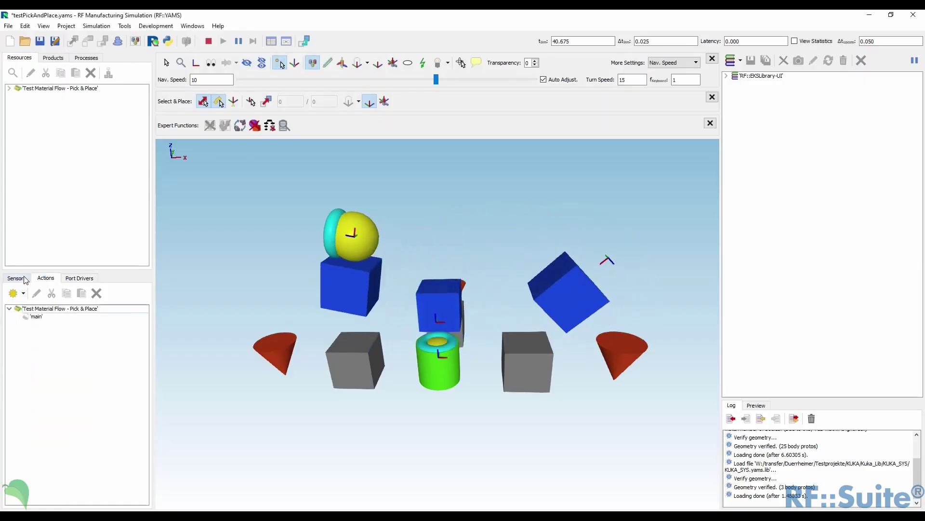
Switch the application's appearance to the Dark Theme.
click(123, 26)
mouse_move(145, 120)
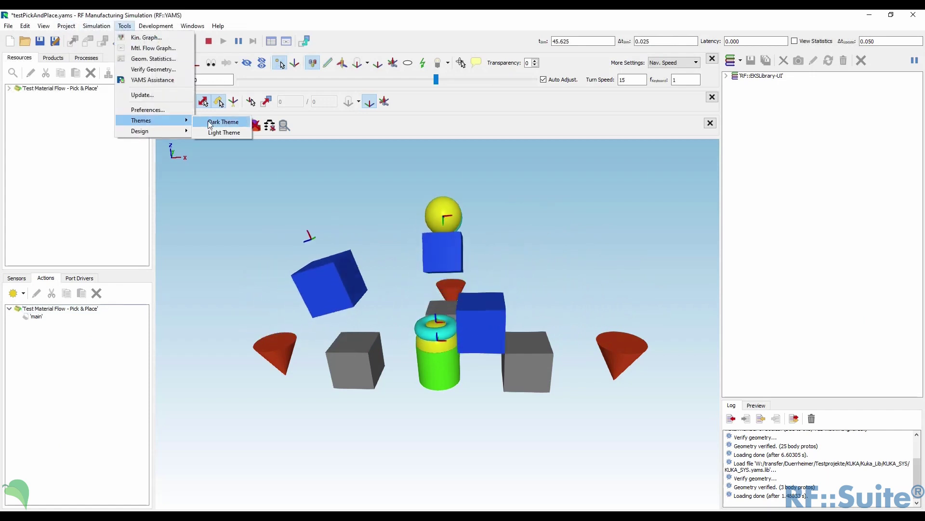
click(217, 121)
Look through the YAMS Assistance categories from Axes/Joints to Monorails and the project's process tree in the dark theme.
click(153, 43)
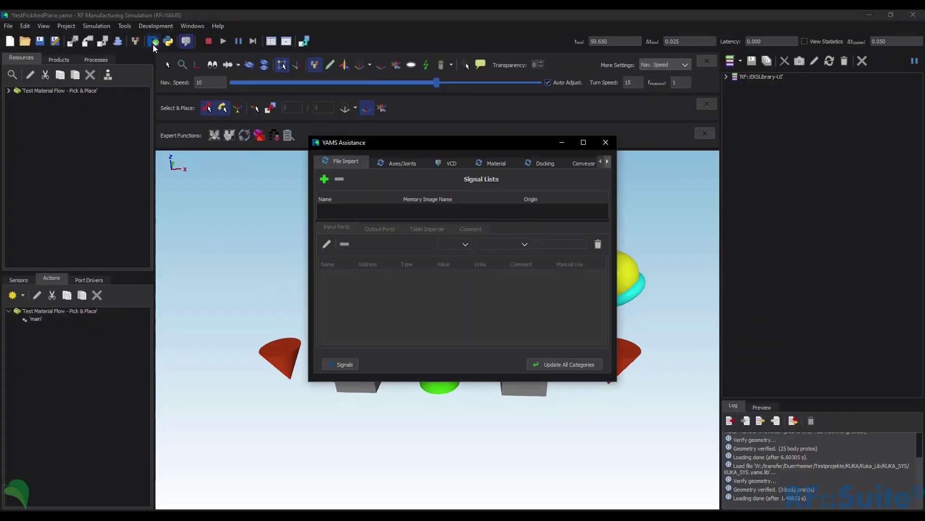
click(314, 120)
click(362, 121)
click(405, 121)
click(455, 121)
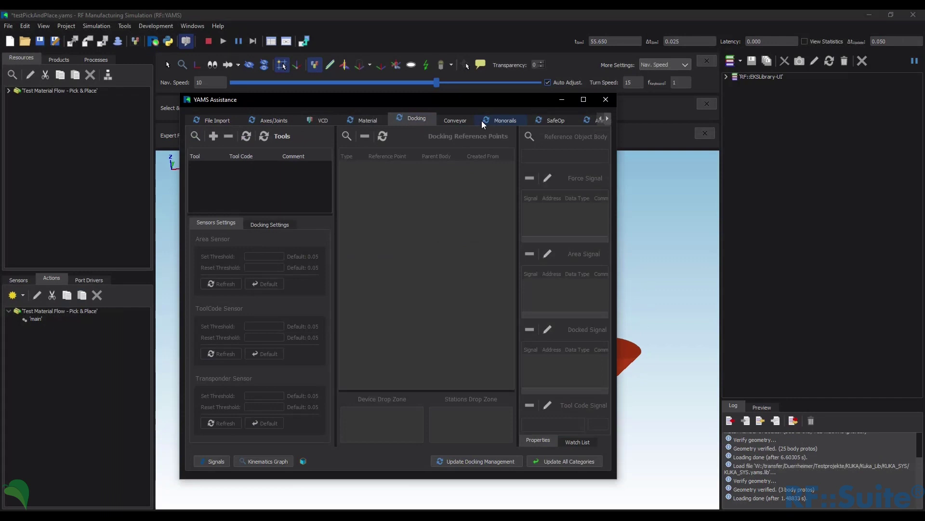
click(501, 120)
click(605, 100)
click(96, 58)
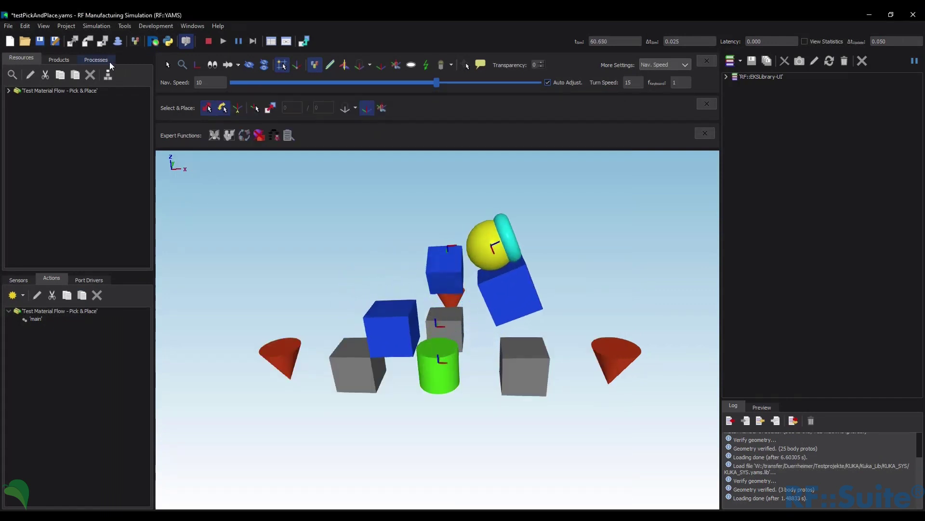
click(16, 98)
Switch the interface design to the layout that combines the project tree areas, and widen the resource area.
click(124, 26)
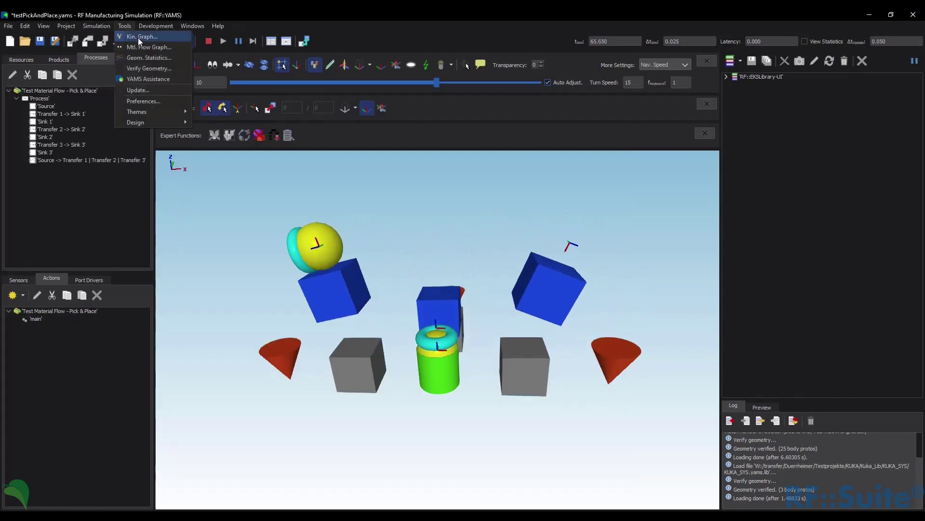
mouse_move(155, 121)
click(218, 130)
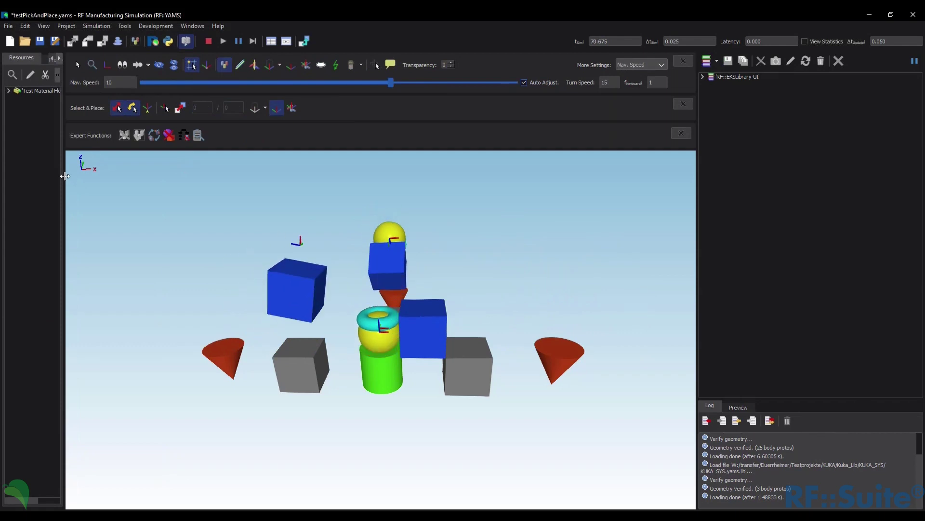
drag(63, 175, 129, 175)
Expand the resource tree and examine the properties shown for the Source, Trans 1 and Trans 3 objects and their bodies.
click(9, 91)
click(37, 100)
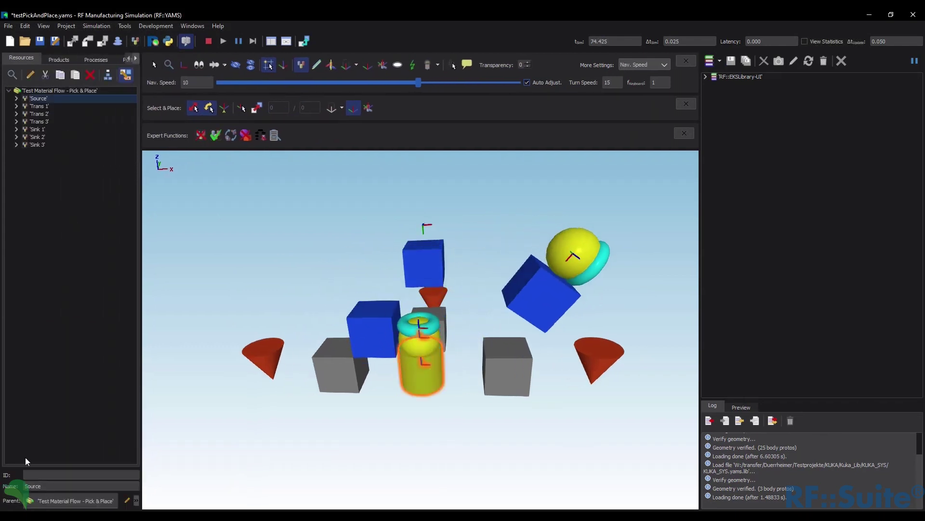
click(16, 98)
click(43, 107)
click(47, 114)
click(17, 122)
click(46, 129)
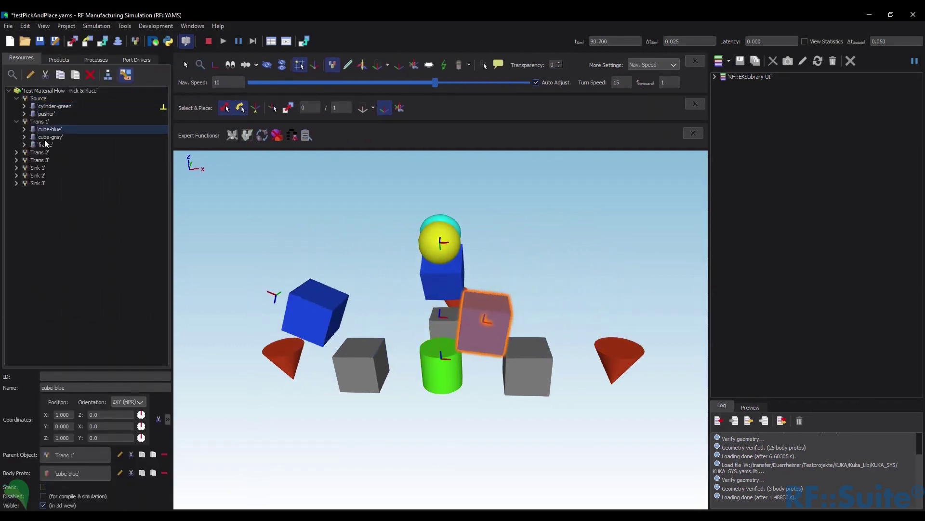
click(46, 145)
click(17, 160)
click(45, 175)
click(53, 168)
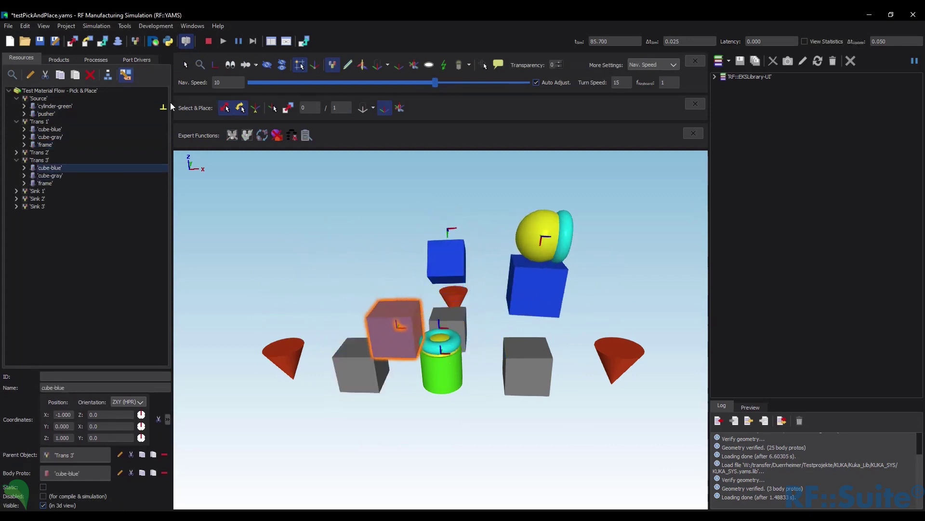
Stop and discard the running simulation and clear the X position of the 'cube-blue' body under Trans 3.
click(208, 41)
click(475, 284)
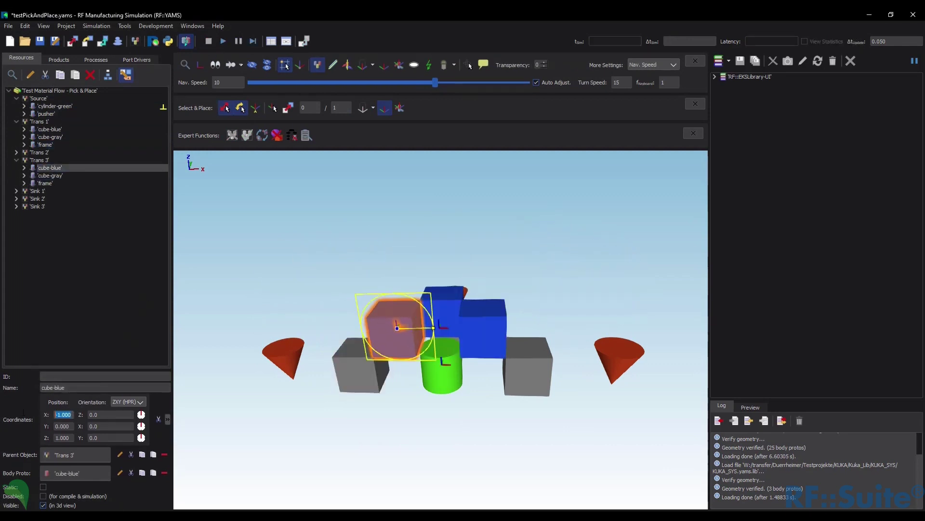
key(BackSpace)
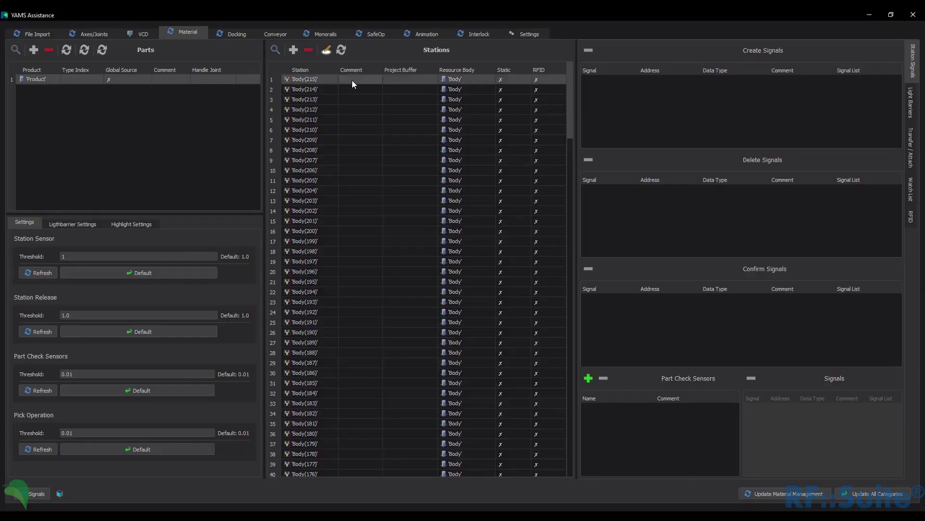
Enter the comments 'Station' and 'Station_2' for the first two stations in the material management.
text(Station)
key(Return)
text(Station)
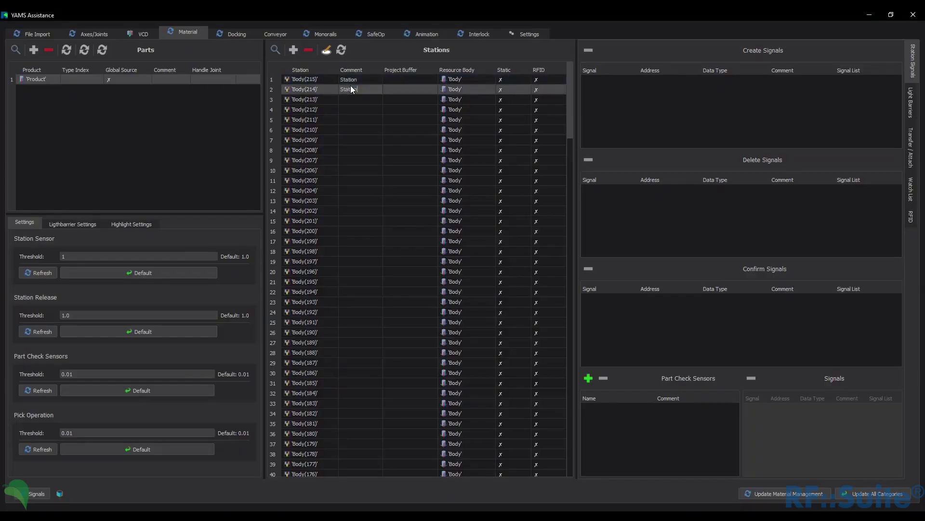
text(_2)
Rename the station in row 11 as 'Station_11'.
double_click(314, 180)
drag(313, 180, 261, 177)
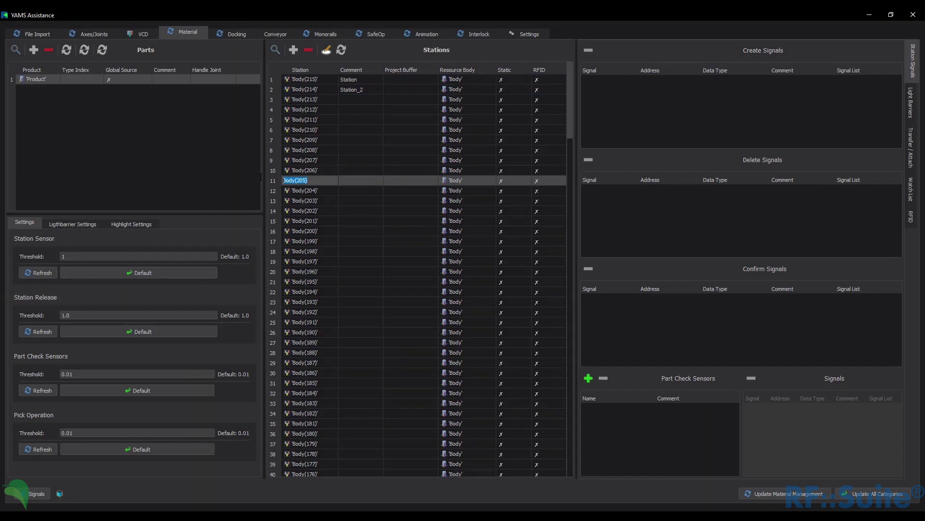
text(Station_11)
key(Return)
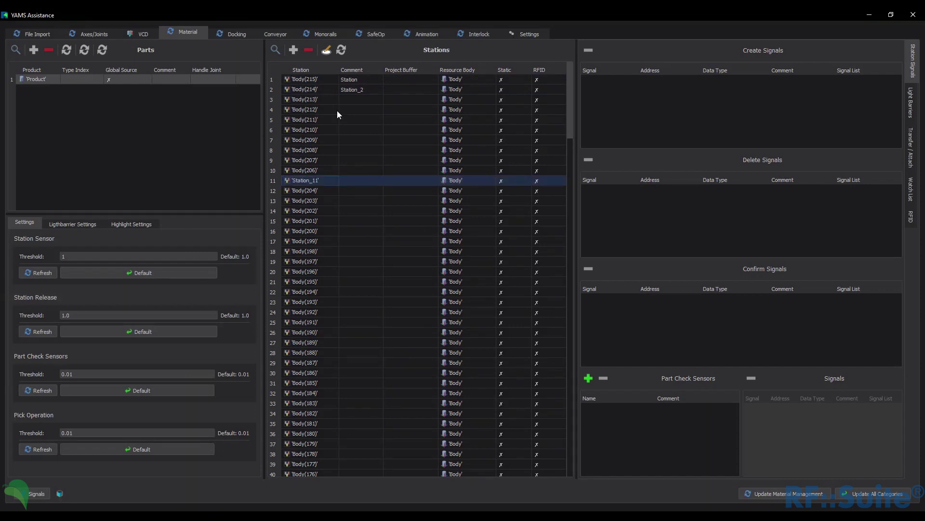
Edit the first nine stations together and set their station name to 'Station_XX'.
click(360, 79)
shift+click(355, 164)
right_click(355, 163)
click(393, 192)
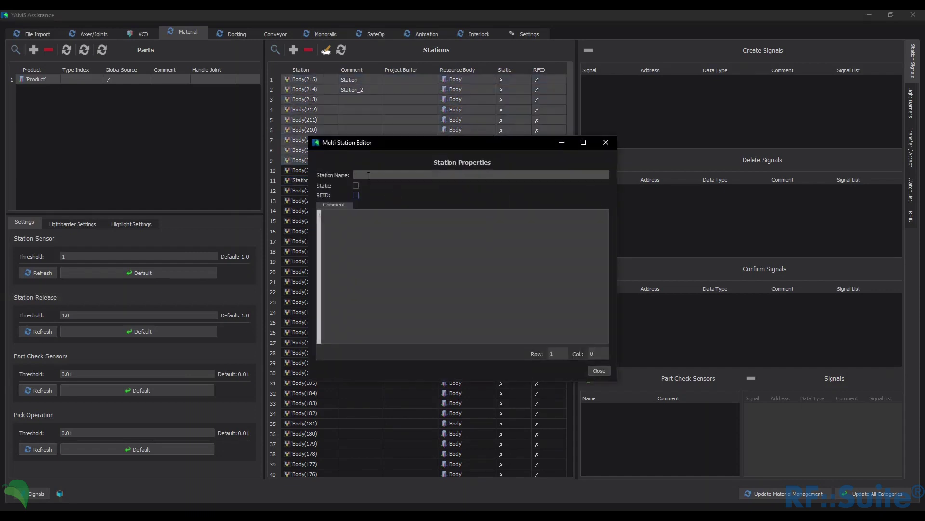
text(Station_XX)
key(Return)
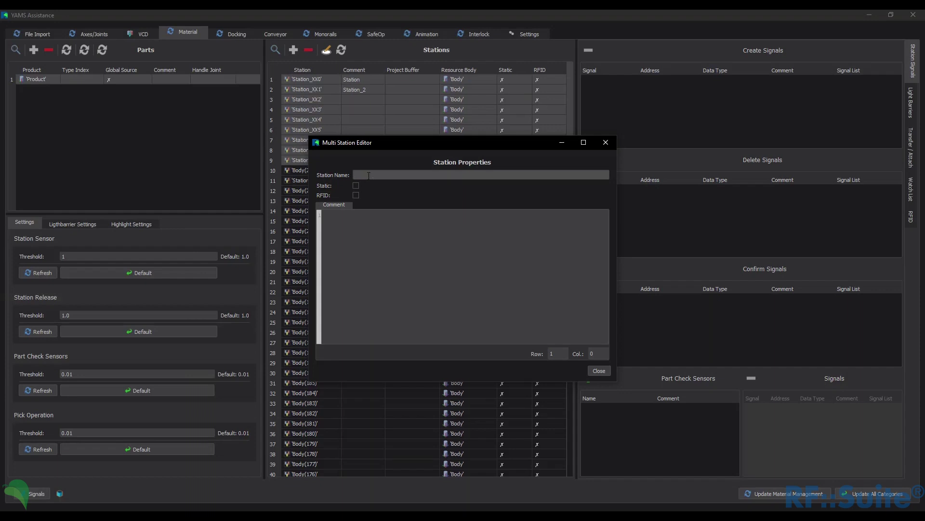
Set the comment of the nine selected stations to 'PutInStation' and close the Multi Station Editor.
click(351, 218)
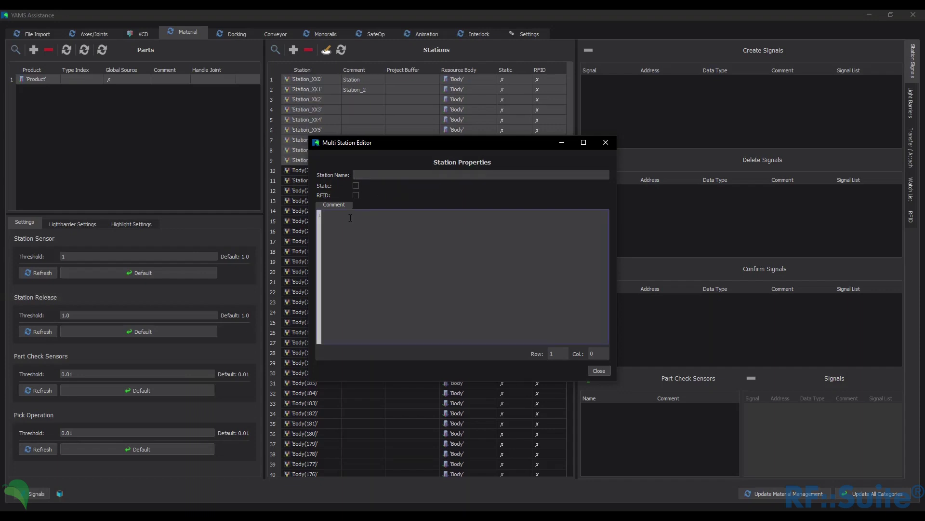
text(PutInStation)
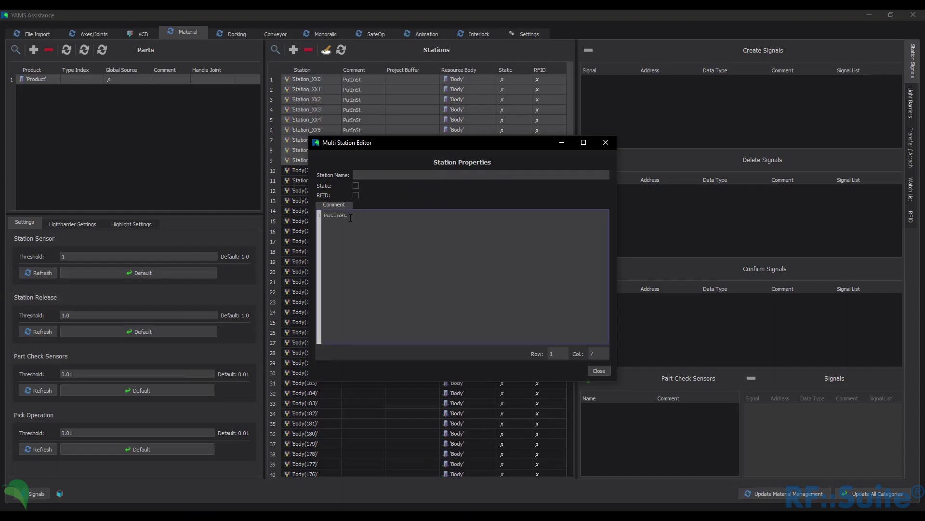
click(599, 371)
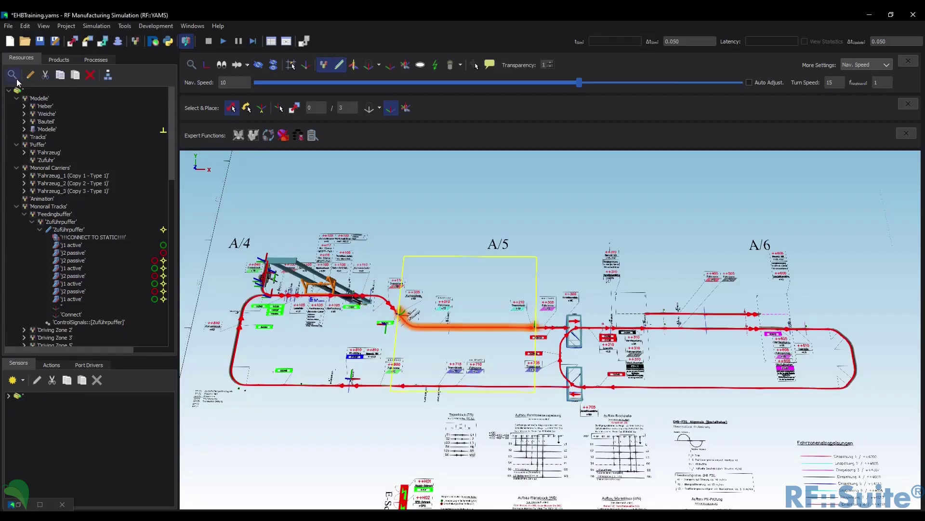
Open the properties of track 'FZ2_b' in Driving Zone 2 and inspect its segment length.
scroll(50, 154, down, 1)
right_click(68, 345)
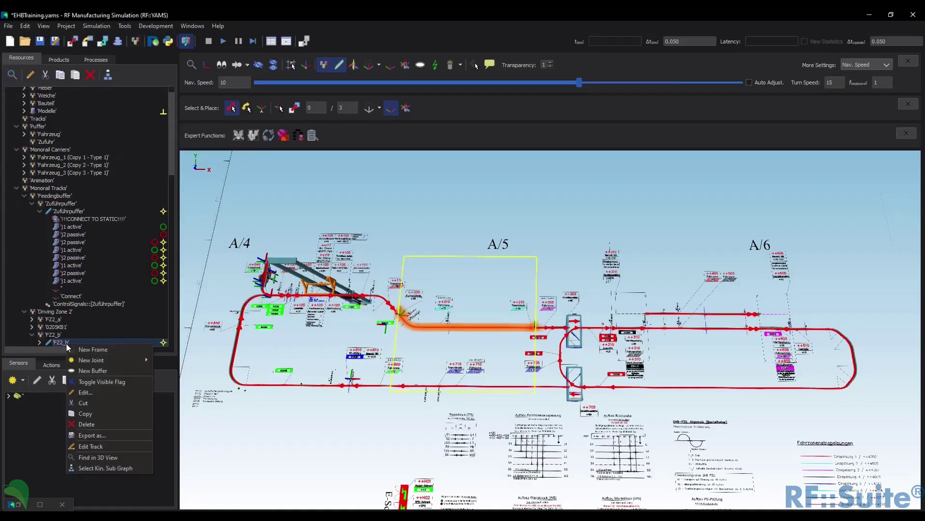
click(91, 393)
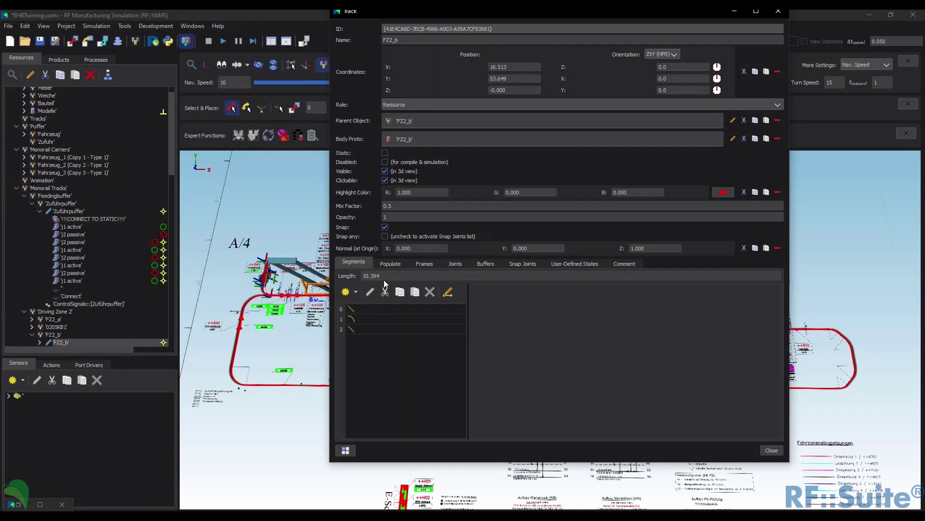
double_click(366, 276)
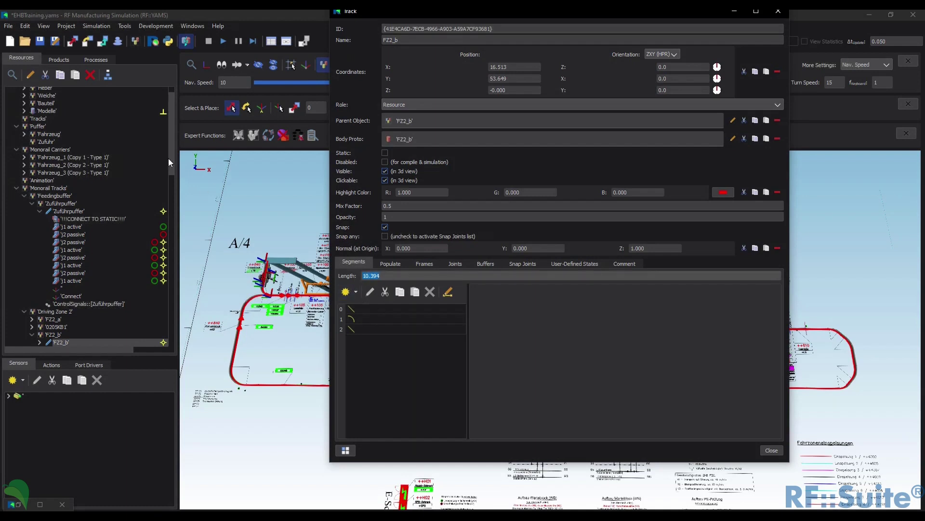
Bring up the monorail tracks in YAMS Assistance and select a driving zone to view its tracks.
click(153, 45)
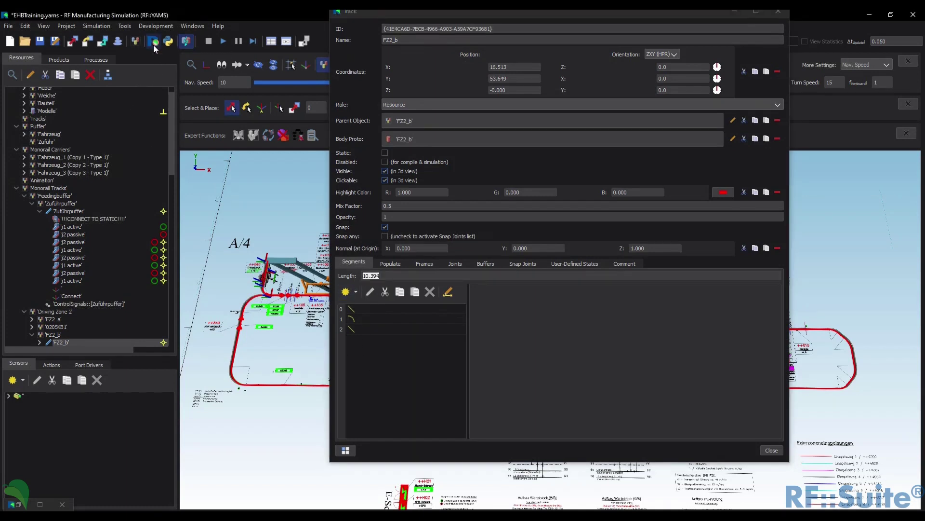
click(40, 504)
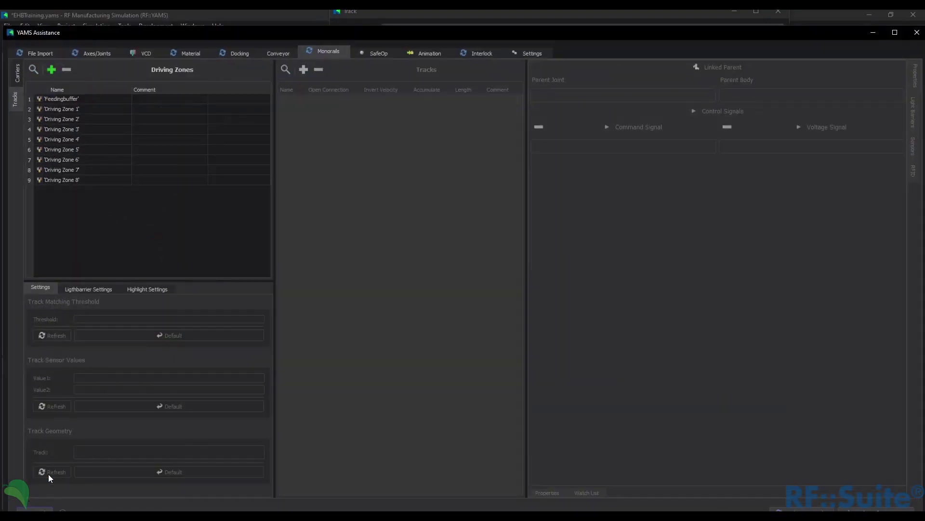
click(76, 110)
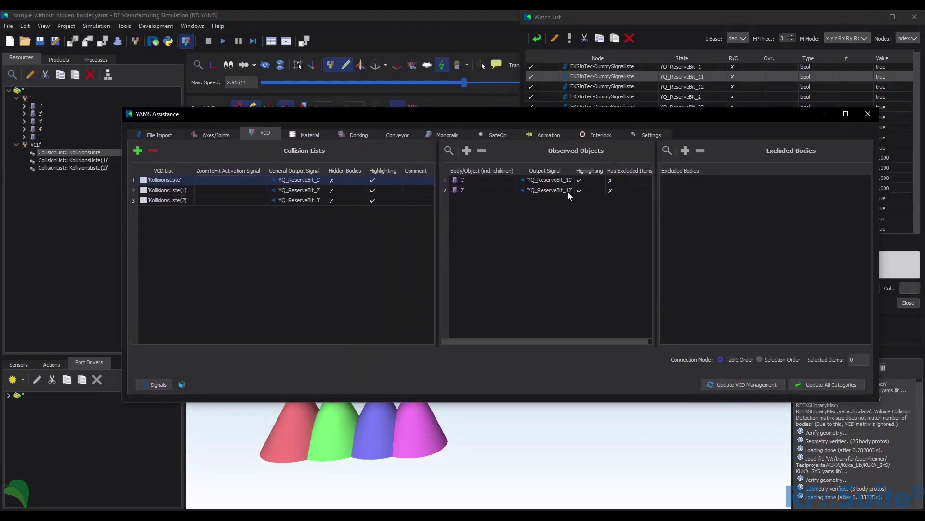
Review the observed objects of KollisionsListe(1) and KollisionsListe(2), and move YAMS Assistance aside from the Watch List.
click(337, 192)
click(353, 202)
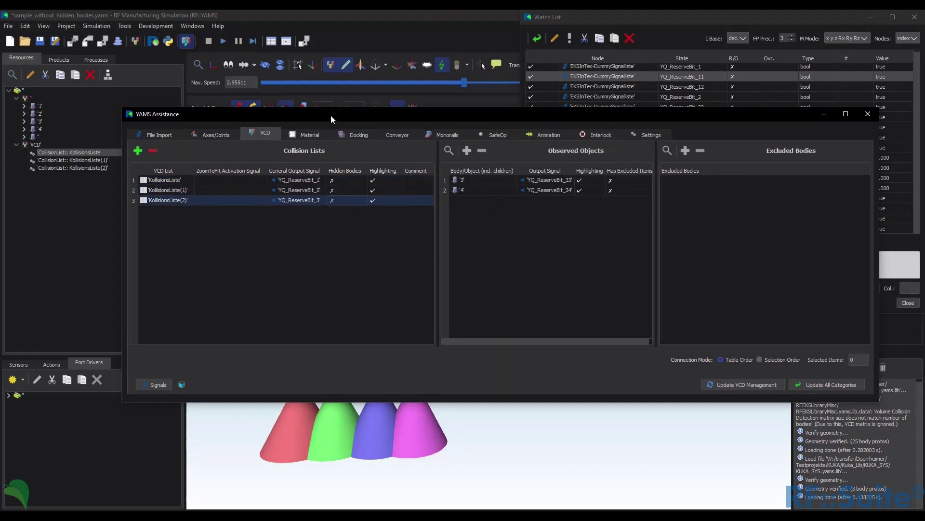
drag(331, 115, 924, 178)
Toggle the visible state of bodies 1 and 2 in the Watch List, leaving body 1 shown and body 2 hidden.
double_click(885, 227)
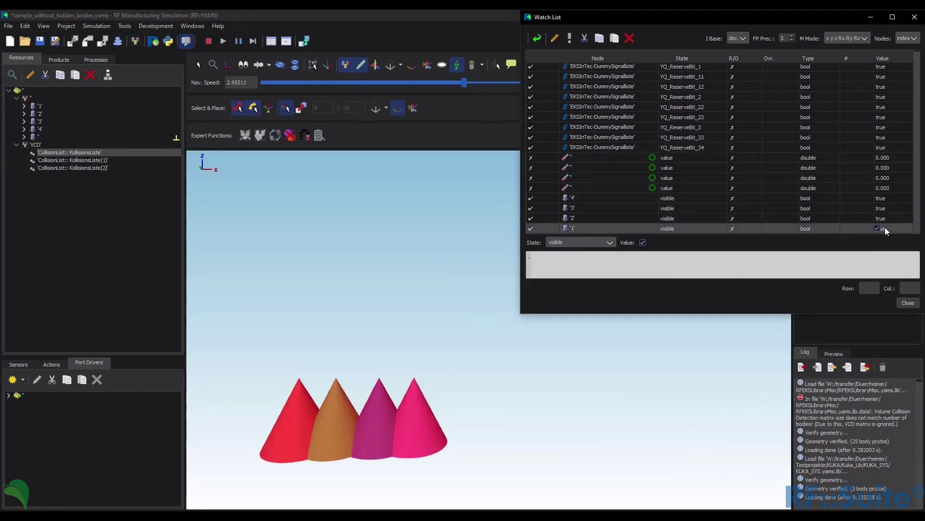
click(877, 228)
double_click(878, 217)
click(877, 218)
click(879, 227)
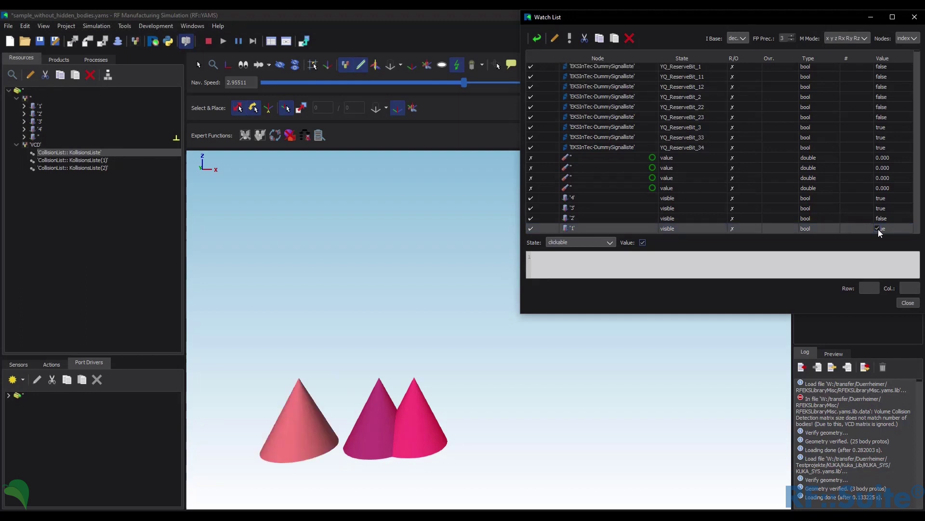
click(878, 219)
click(878, 218)
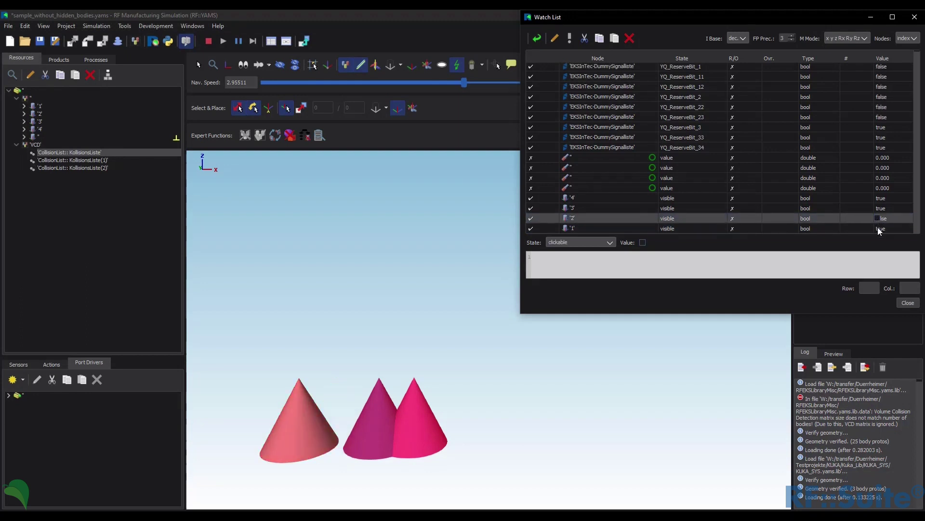
Hide bodies 1 and 4 by setting their visible states to false in the Watch List.
click(877, 228)
click(877, 228)
click(877, 199)
click(877, 199)
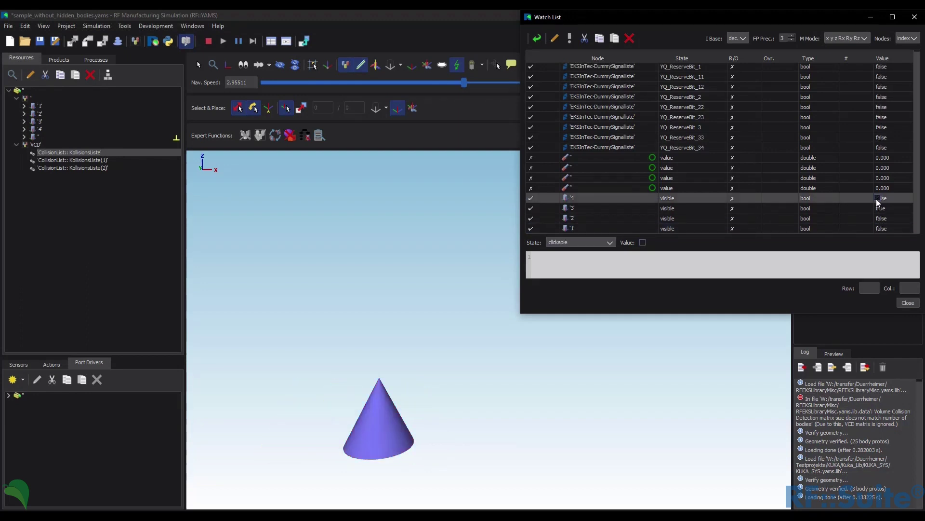
Make all four cone bodies visible again through their visible states in the Watch List.
click(876, 198)
click(883, 206)
click(878, 207)
click(878, 208)
click(878, 218)
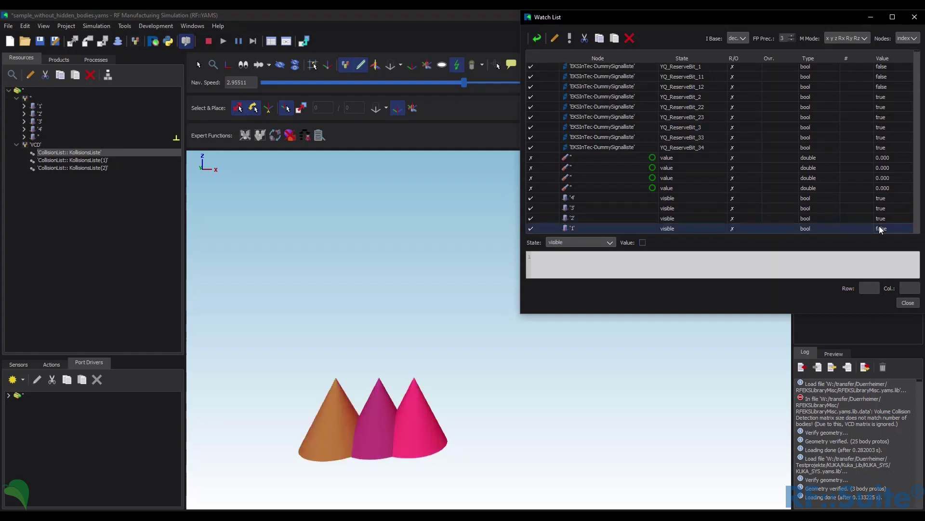
click(879, 226)
Set the first joint's value in the Watch List to 0.510, and stop and discard the simulation.
click(883, 157)
click(885, 157)
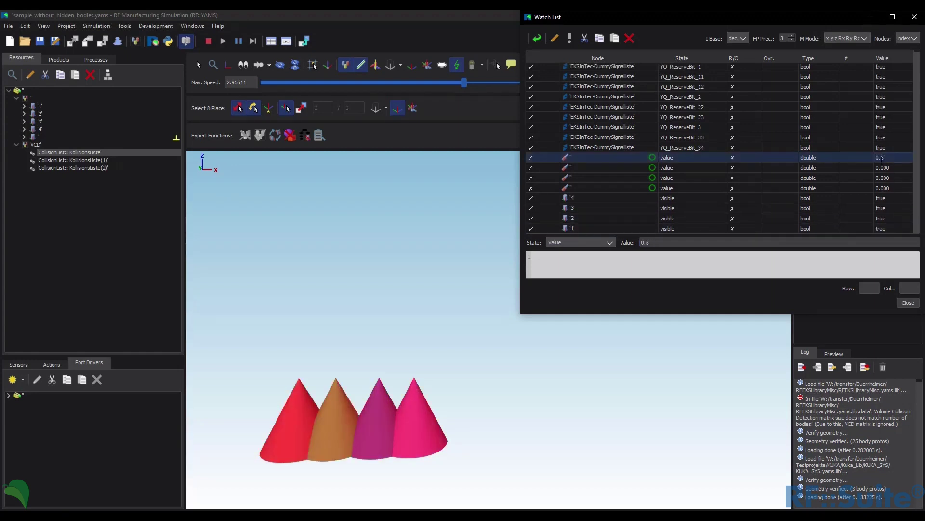
text(10)
key(Return)
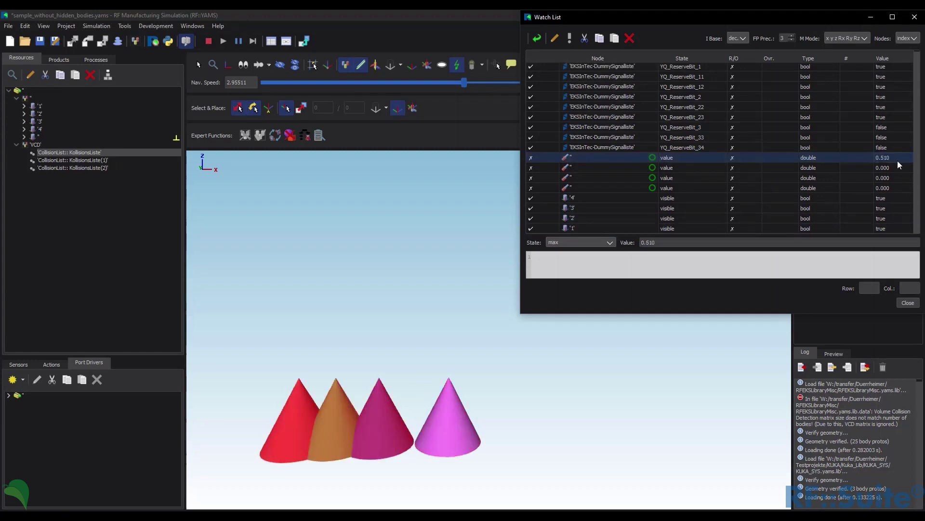
click(208, 41)
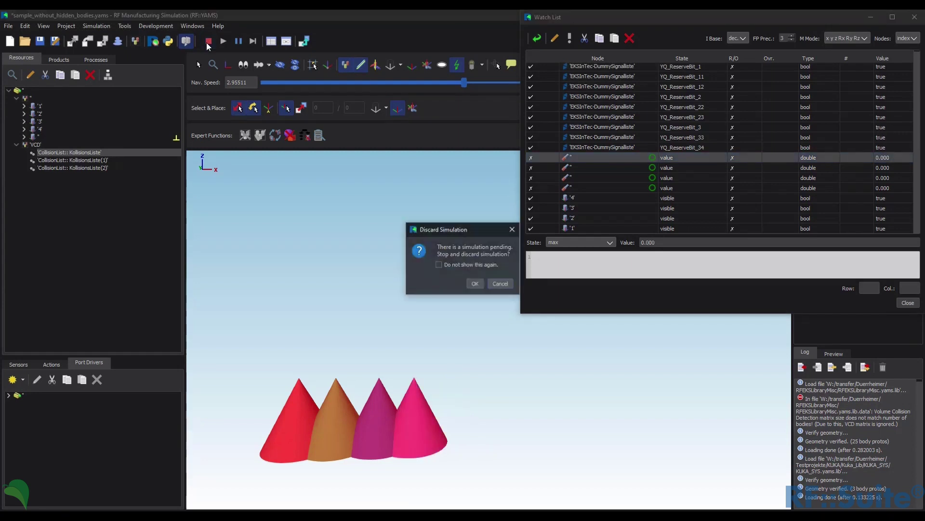
click(475, 283)
Enable Hidden Bodies for KollisionsListe, KollisionsListe(1) and KollisionsListe(2), and update the VCD management.
drag(924, 98, 428, 94)
click(574, 161)
click(571, 171)
click(571, 182)
click(801, 333)
click(605, 362)
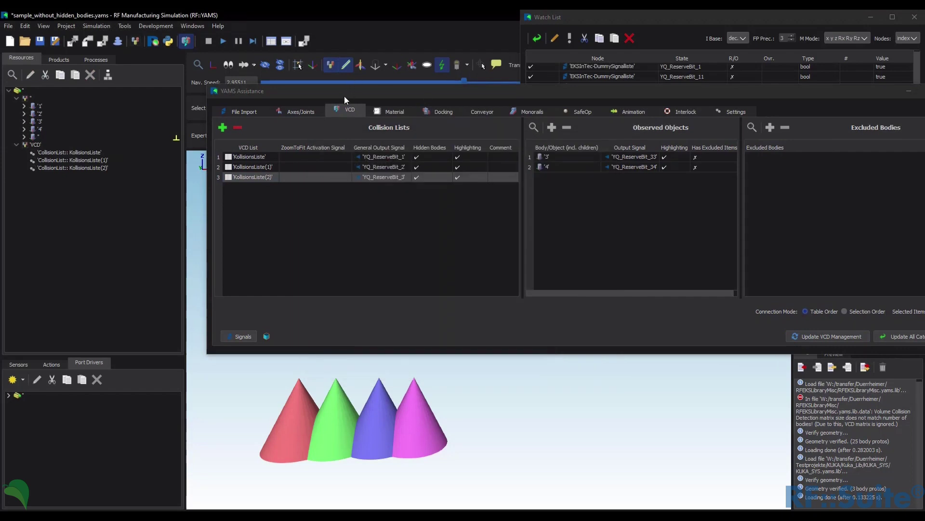
Toggle off the visibility of bodies 2 and 3 in the resource tree, then start and stop the simulation.
click(178, 119)
click(41, 117)
ctrl+click(41, 124)
right_click(41, 123)
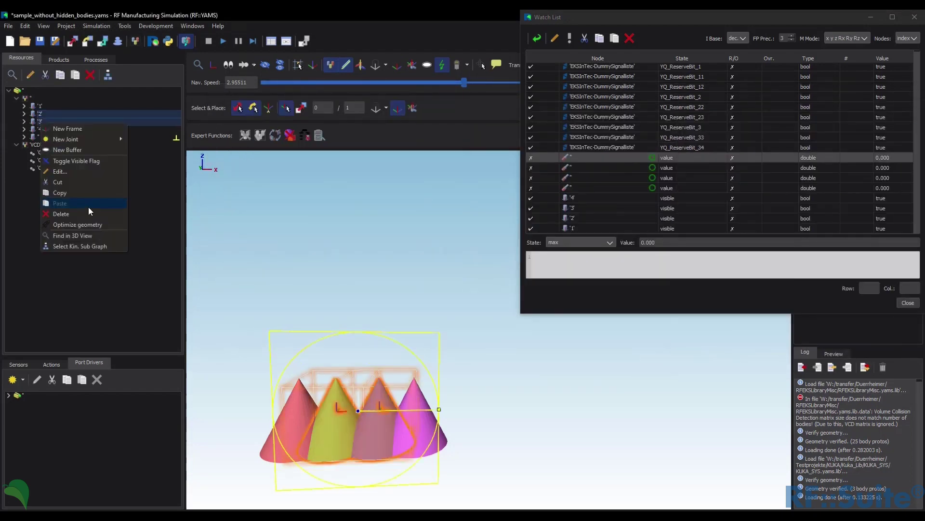
click(88, 164)
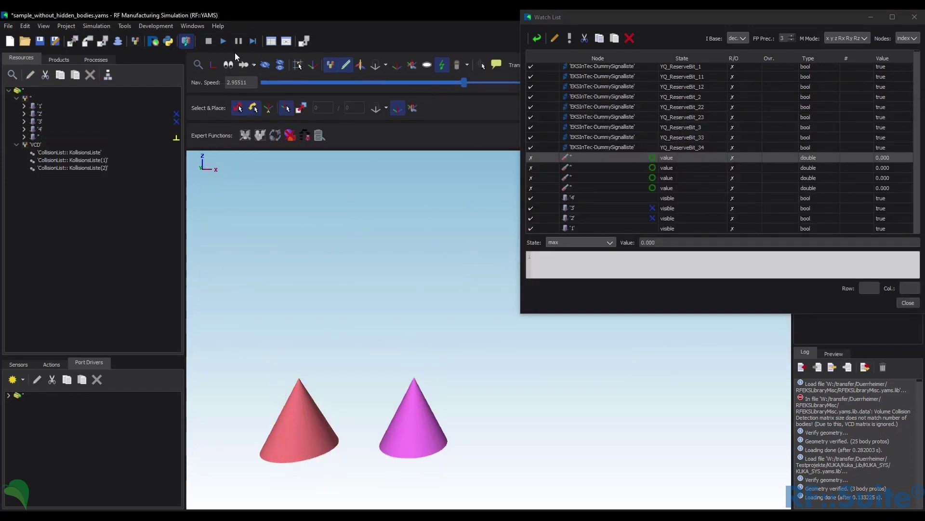
click(223, 41)
click(208, 41)
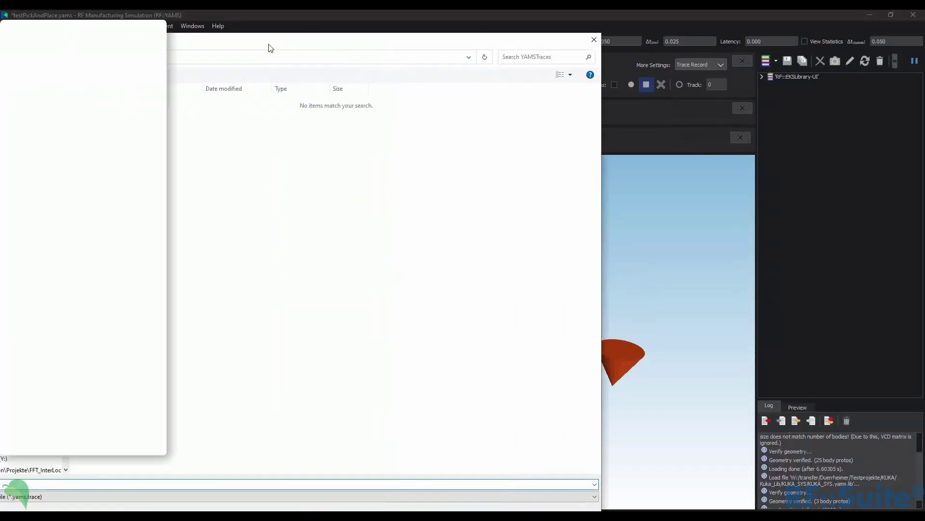
Record three tracks of the running pick-and-place simulation into YAMSTV_1.yams.trace in the YAMSTraces folder, and close the trace file.
drag(268, 44, 370, 23)
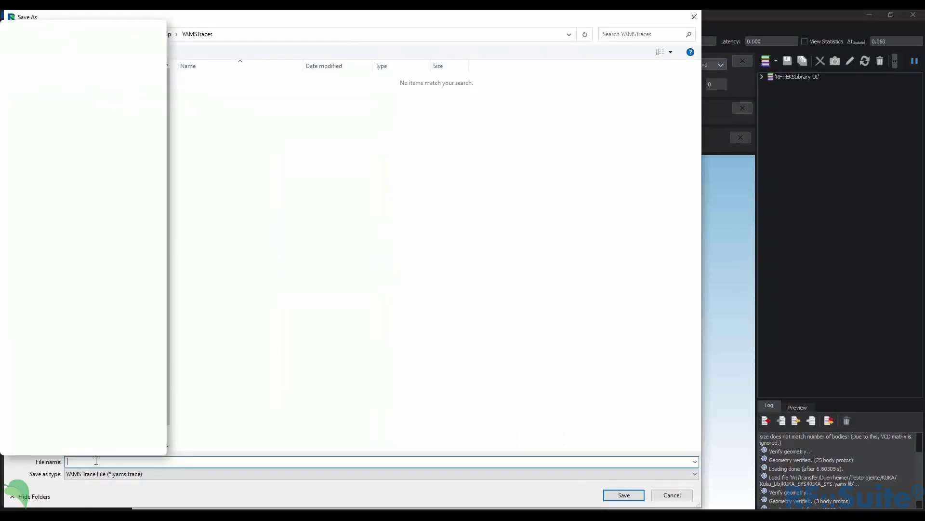
click(622, 496)
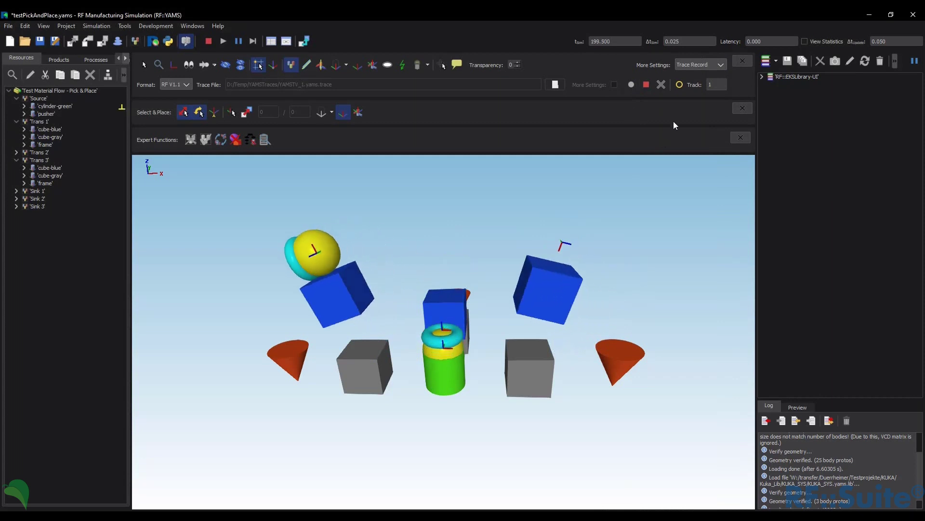
click(631, 85)
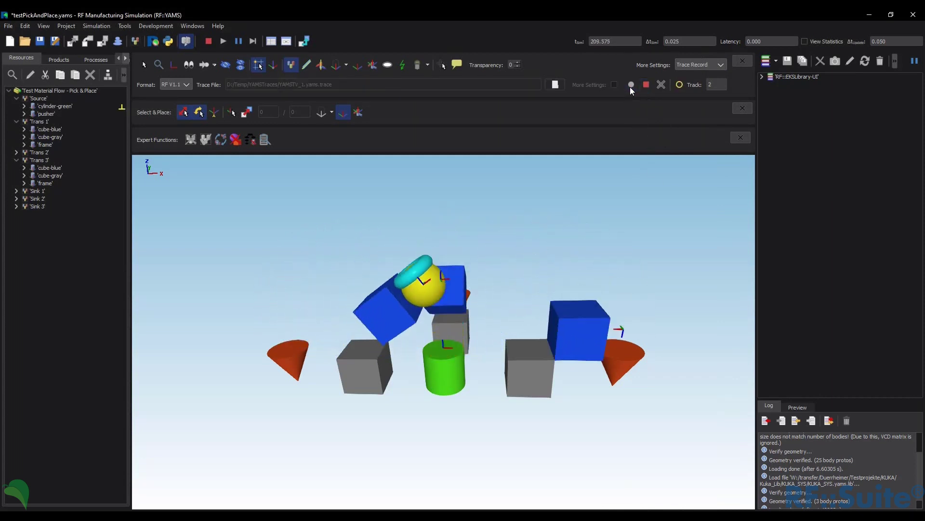
click(647, 87)
click(630, 85)
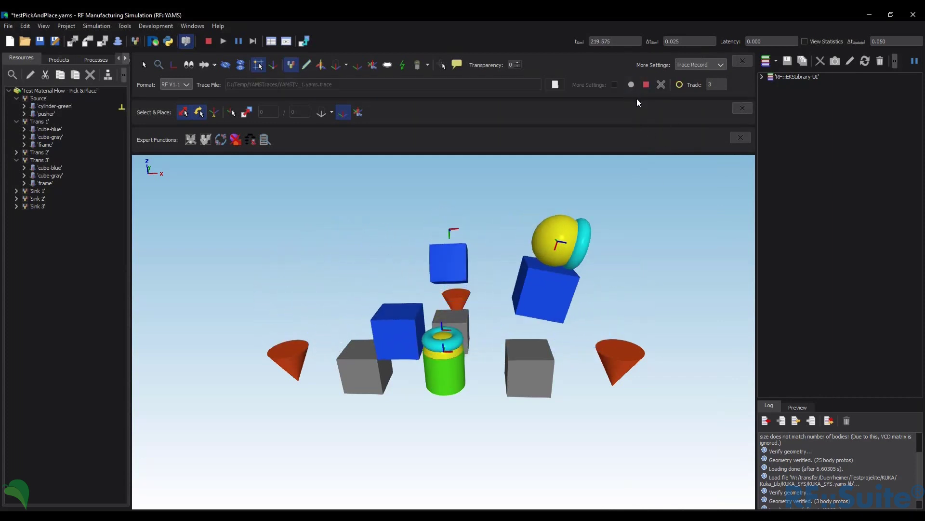
click(647, 86)
click(662, 85)
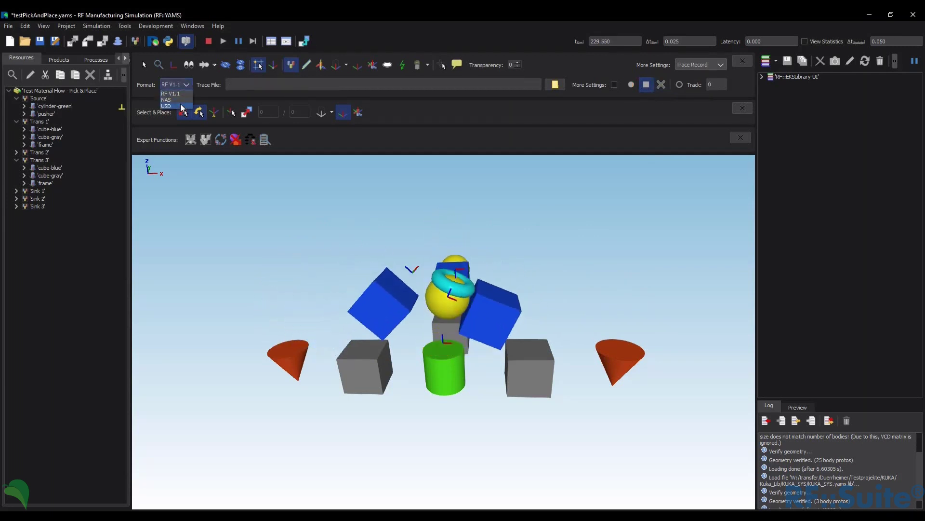
Set the trace format to USD and record two tracks into USD_TRACE.usda in the YAMSTraces folder.
text(USD_TRACE)
key(Return)
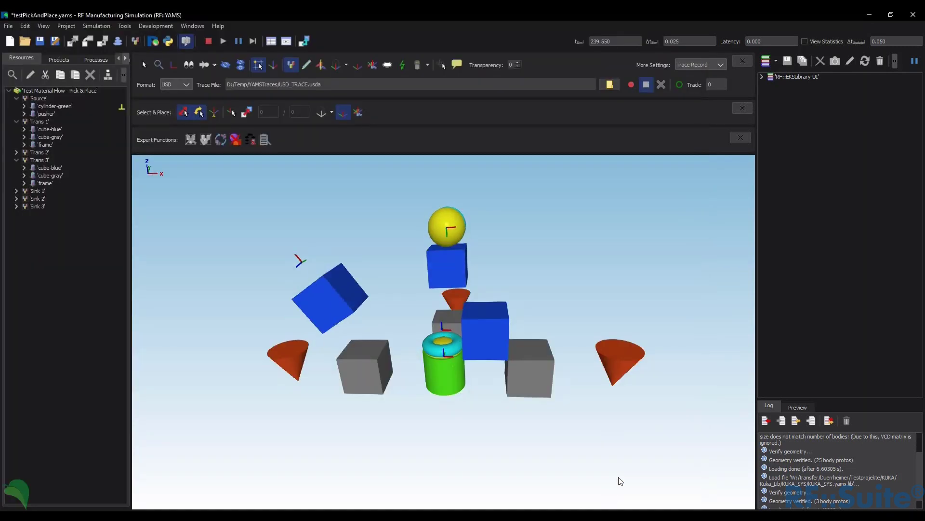
click(631, 86)
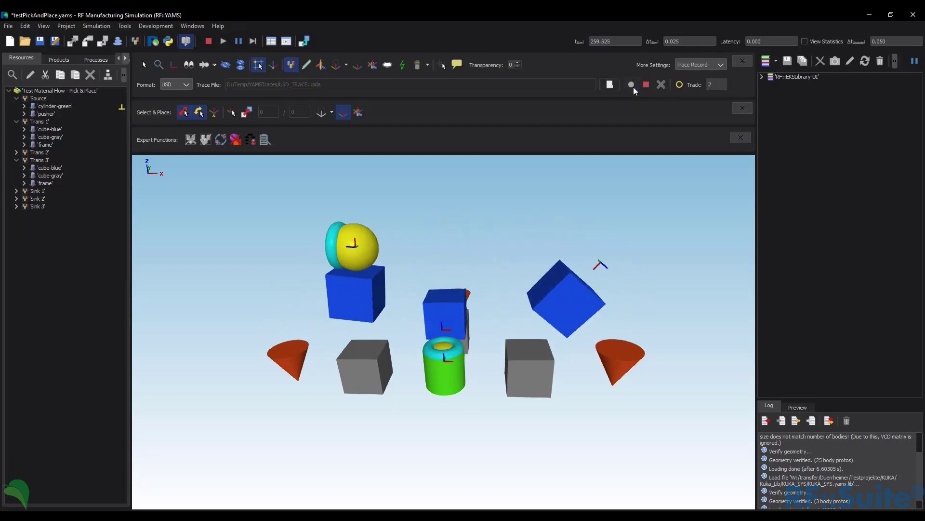
click(646, 85)
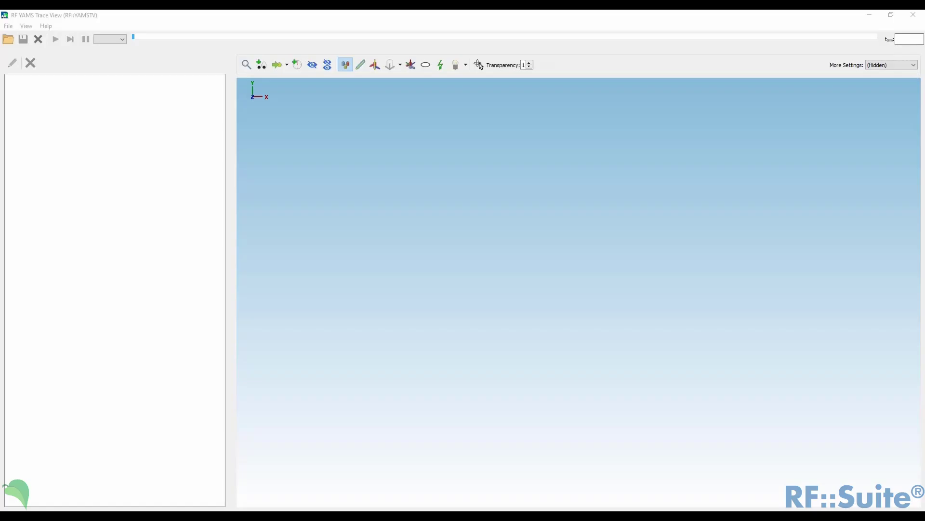
Open YAMSTV_1.yams.trace in RF::YAMS Trace View, expand its track tree and scrub Track 1 to about 199.7 s.
click(7, 39)
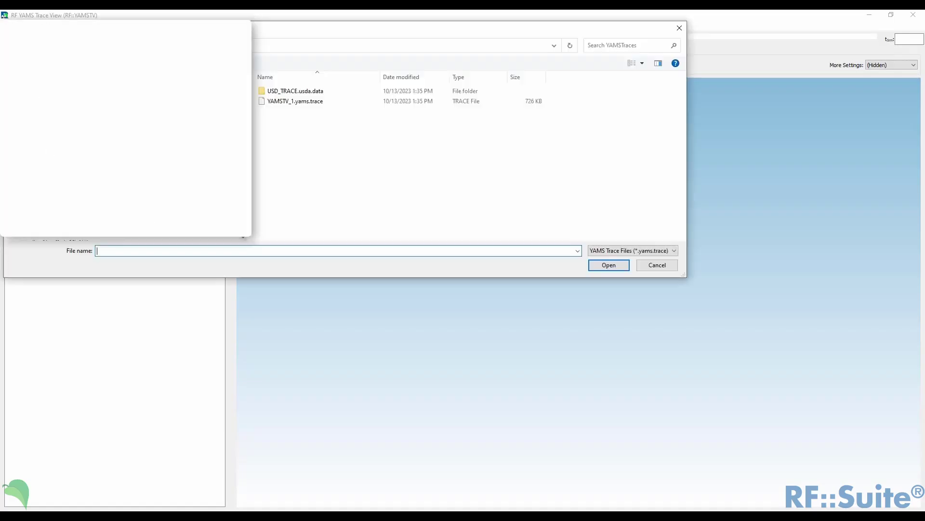
click(299, 101)
click(605, 266)
click(8, 78)
drag(153, 36, 377, 39)
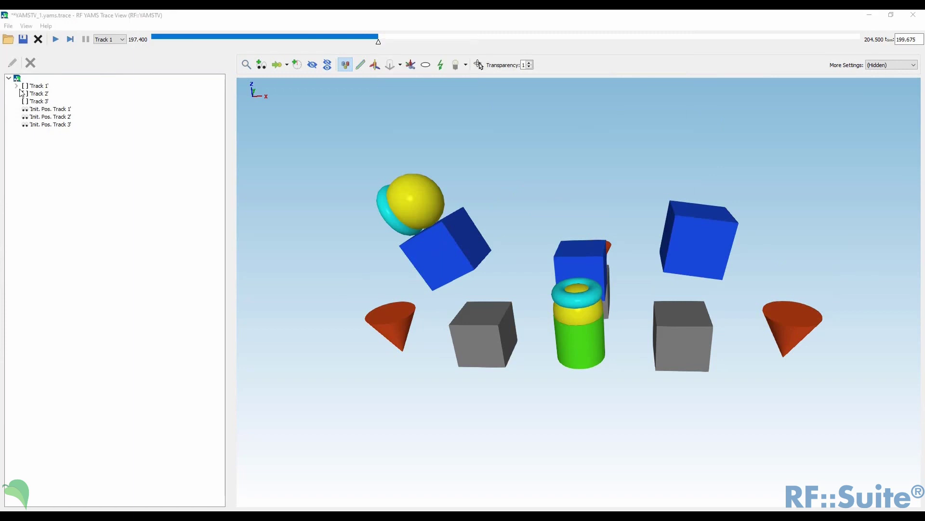
Rename Tracks 1, 2 and 3 to Vollfahren, Leerfahren and Sonderprogramme, save the trace, and switch the playback track.
click(39, 86)
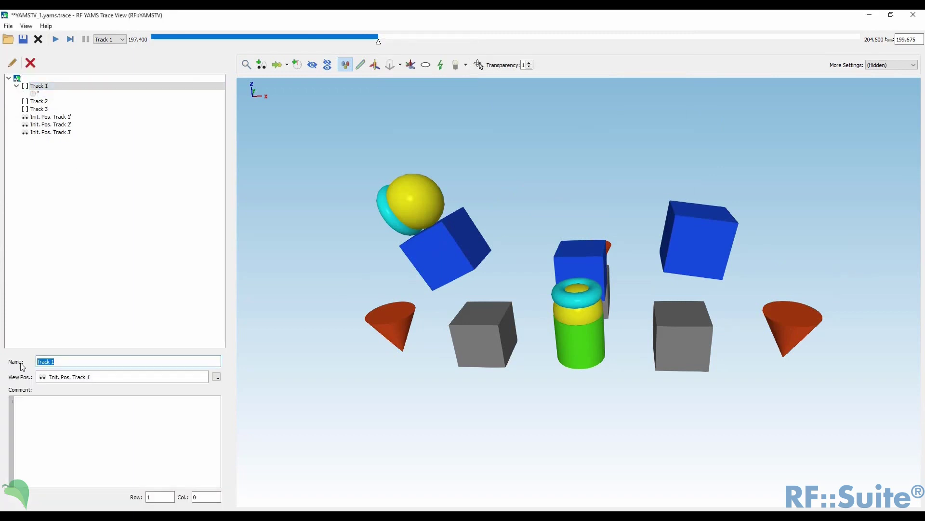
text(Vollfahren)
key(Return)
click(43, 103)
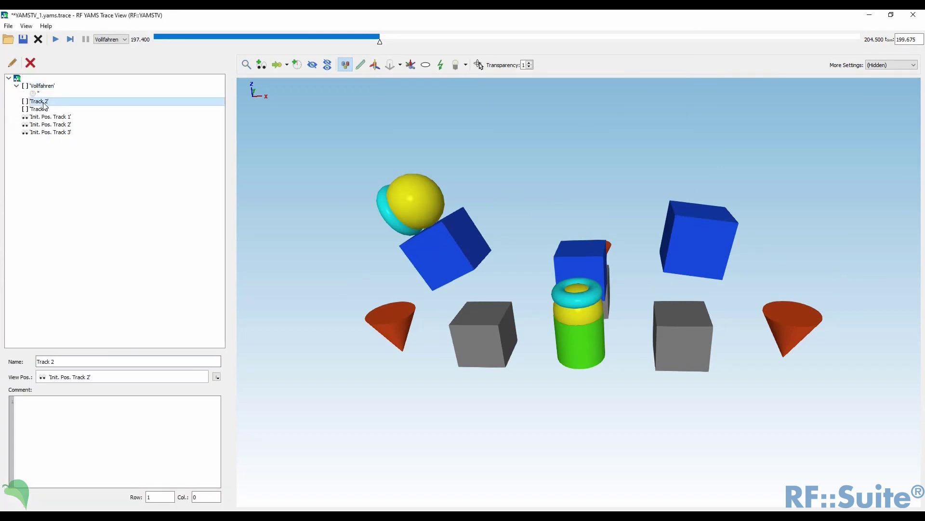
click(39, 110)
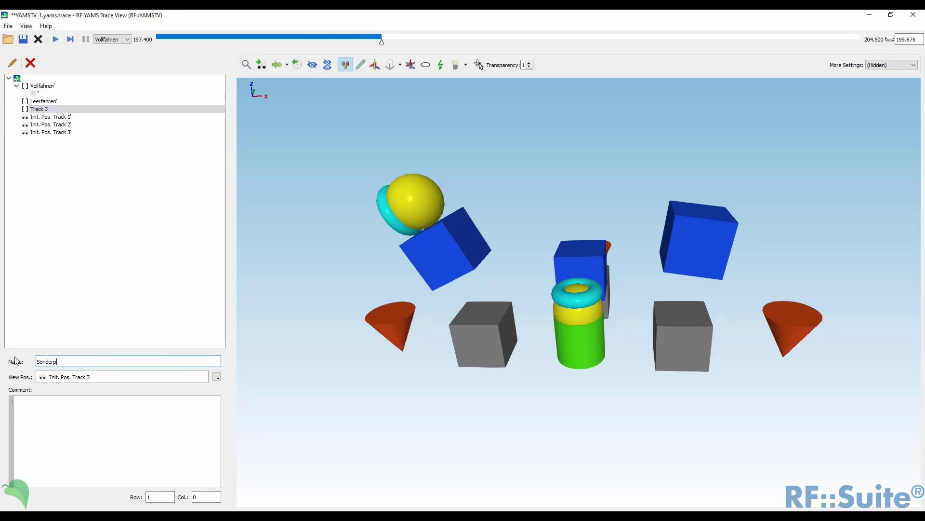
key(Return)
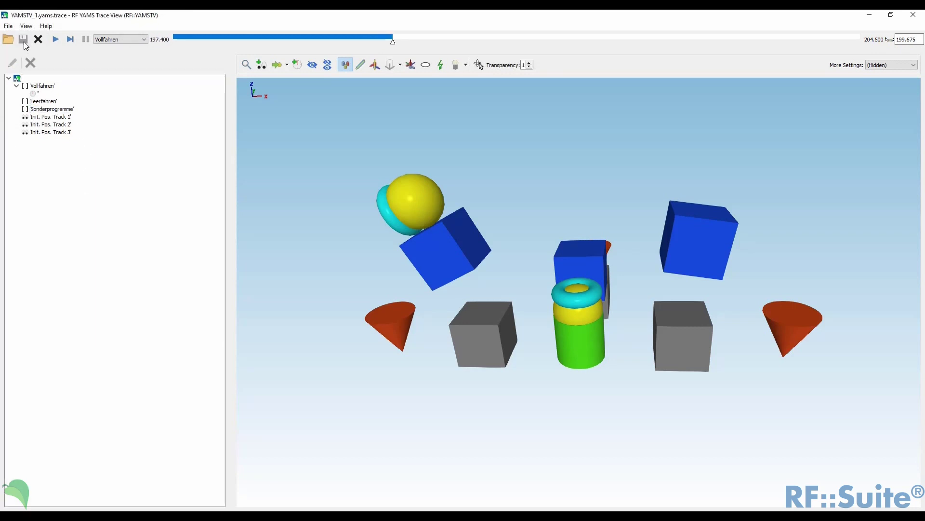
click(120, 39)
click(115, 63)
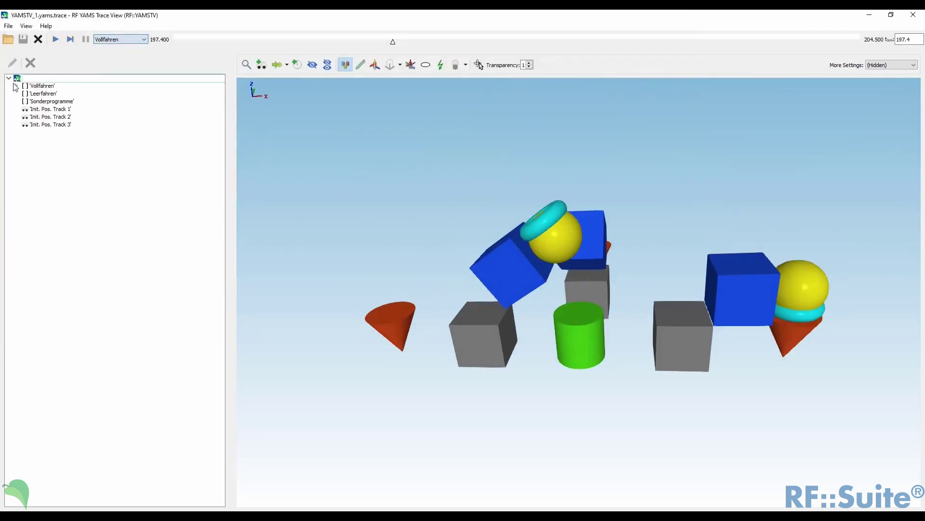
Save the trace as an RF::YAMS Sim. USD Trace named USD.usda in a new folder USD_conv inside YAMSTraces.
click(12, 58)
click(141, 245)
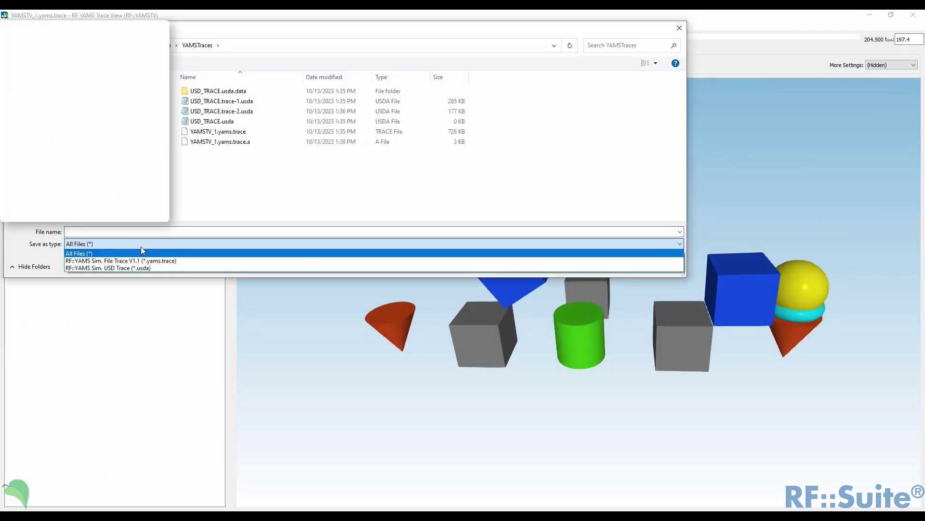
click(141, 267)
right_click(223, 174)
mouse_move(294, 372)
click(385, 217)
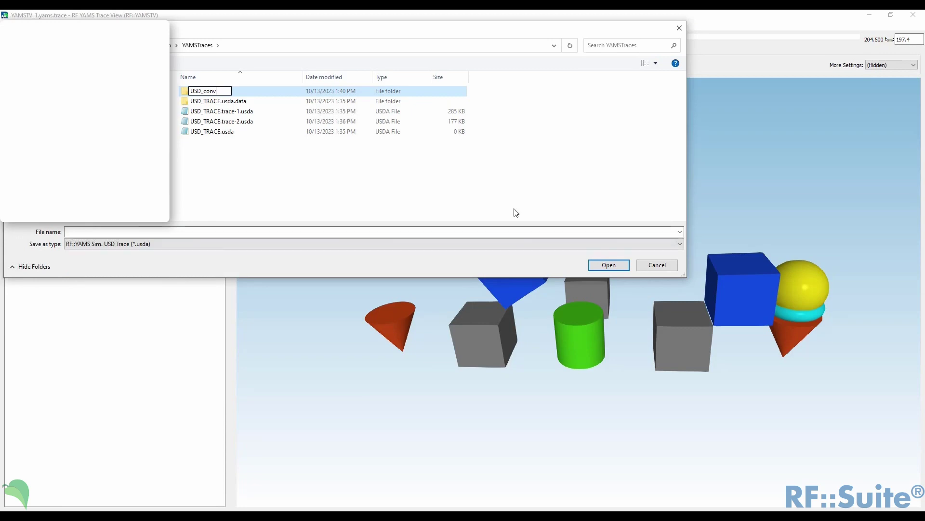
key(Return)
key(Return)
key(Return)
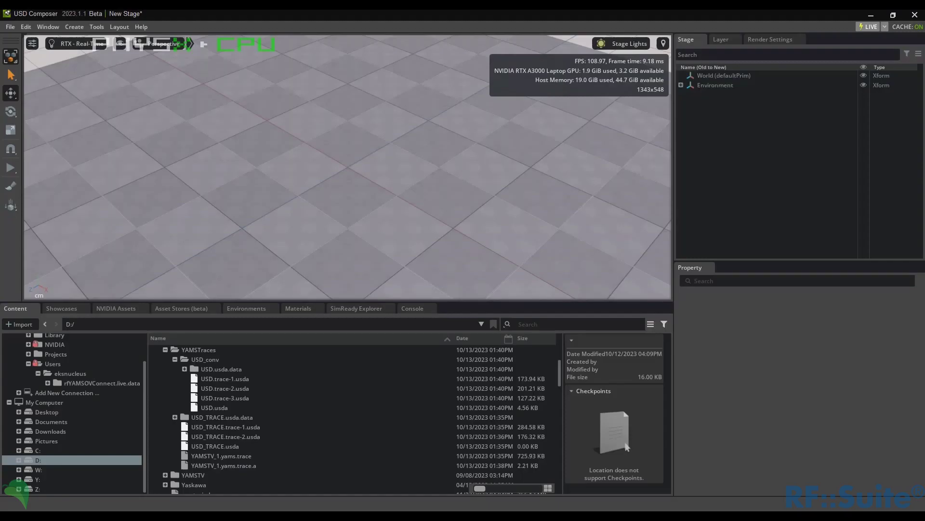